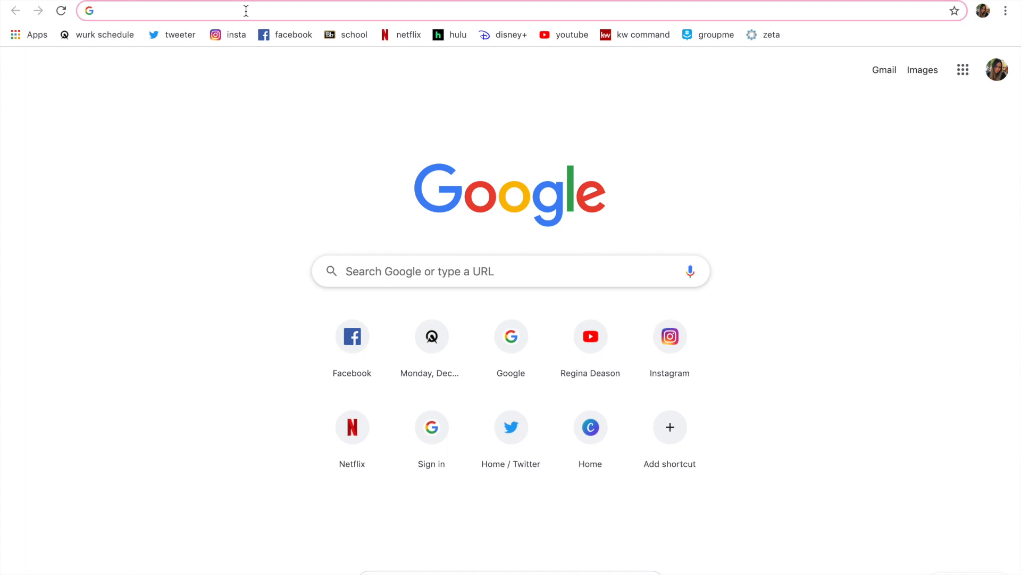
- Open the Canva website at canva.com
text(canva.com)
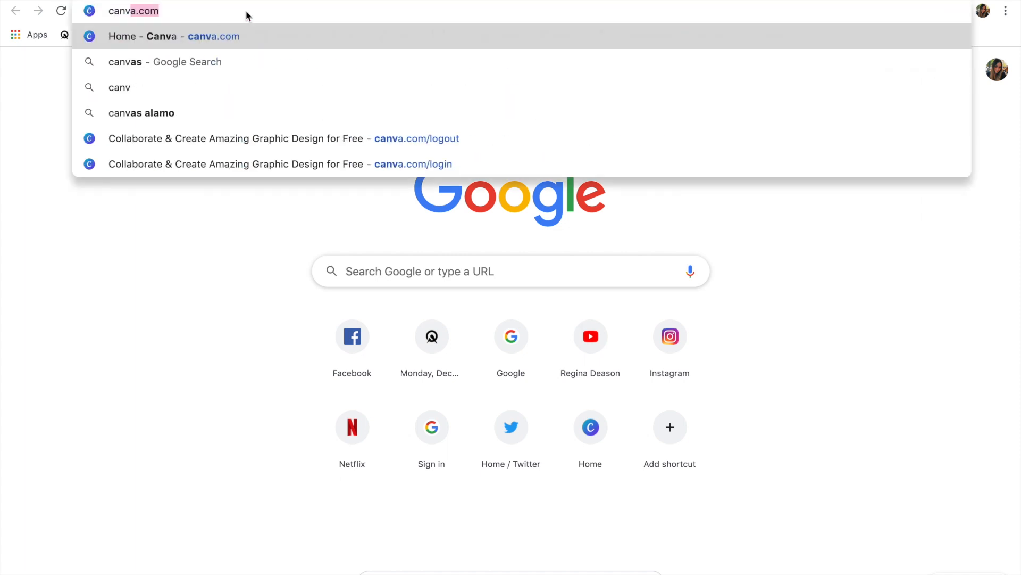
key(Return)
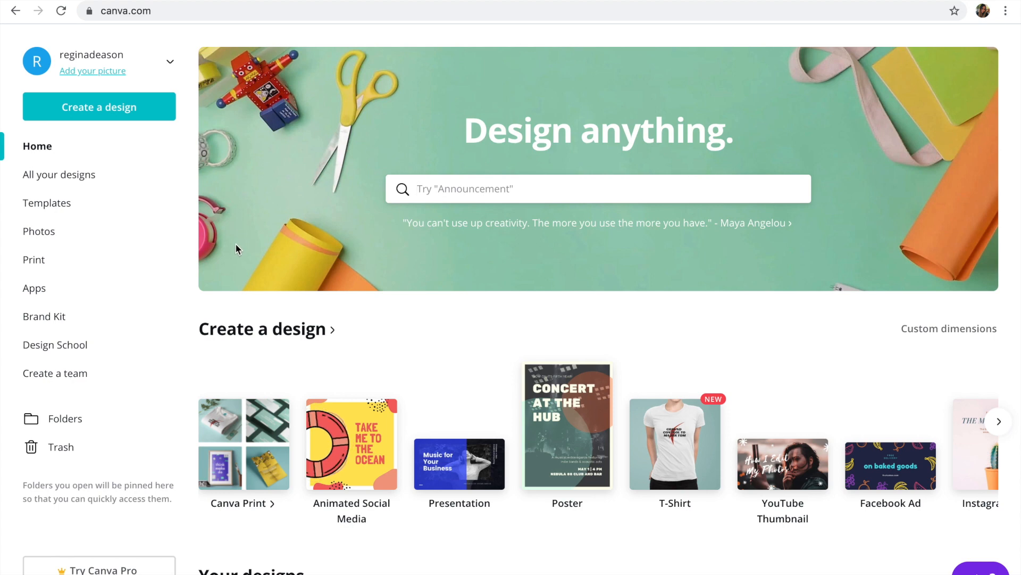
- Sign out to view the sign-up options, and log back in to the existing account
click(170, 61)
click(103, 289)
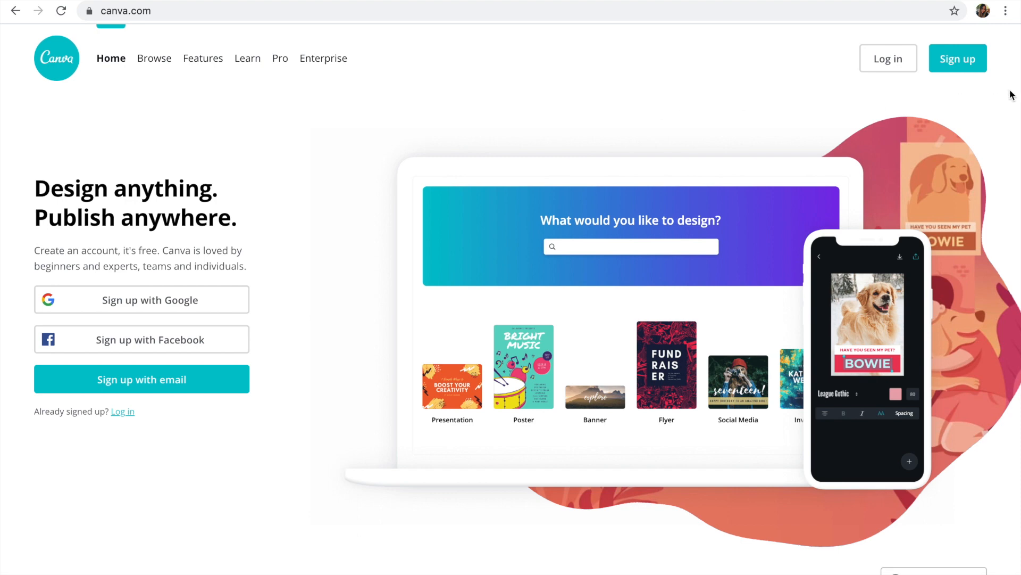
click(964, 68)
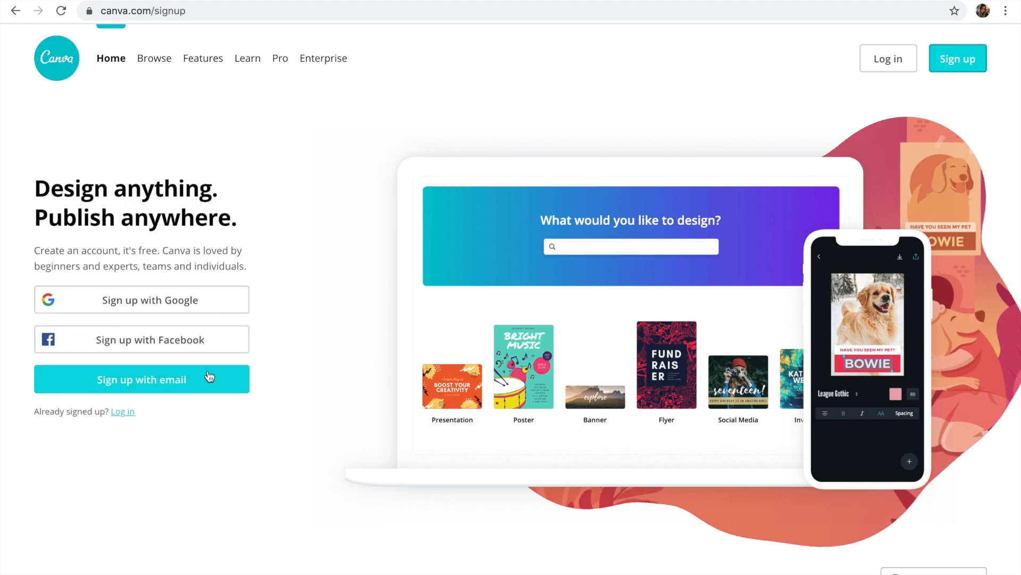
click(123, 415)
click(143, 402)
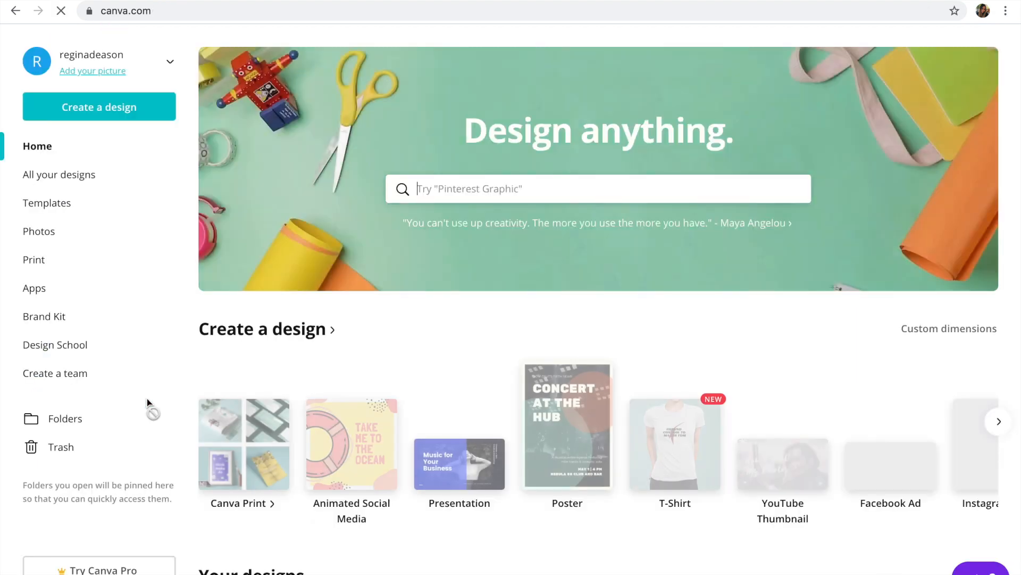
- Look over the design types on the home page and open the full list of your own designs
scroll(361, 360, down, 3)
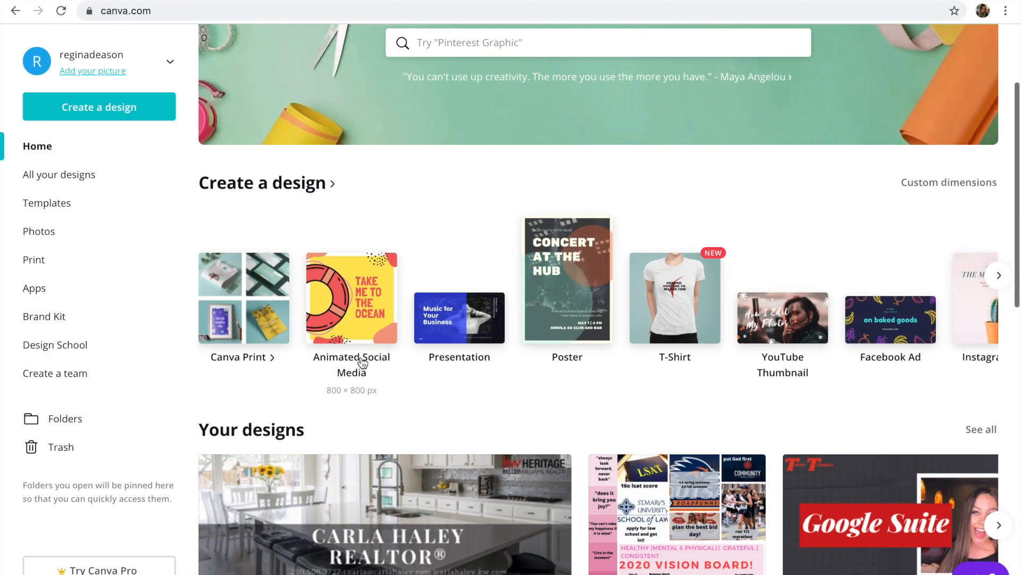
scroll(362, 362, down, 1)
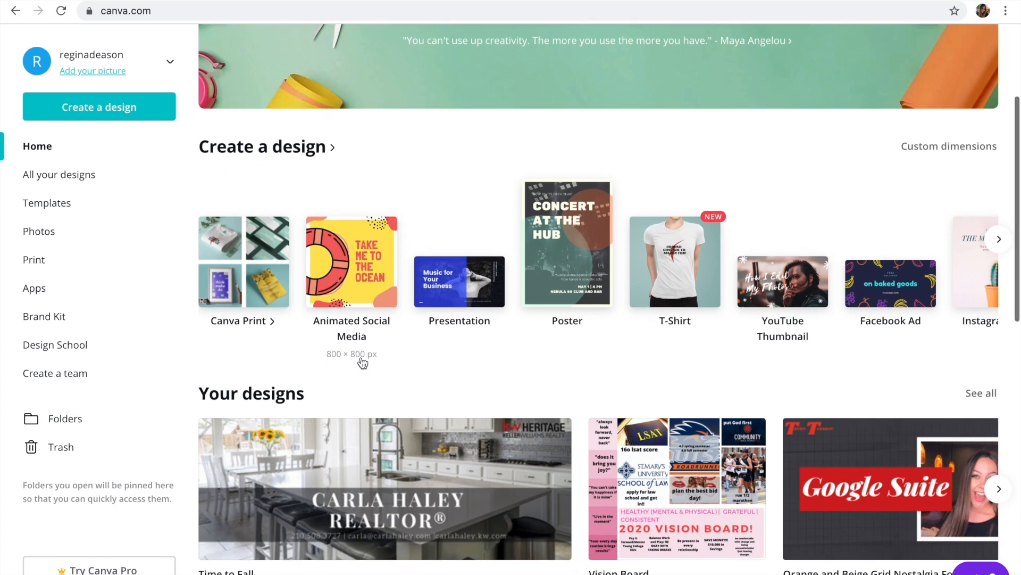
scroll(361, 362, down, 1)
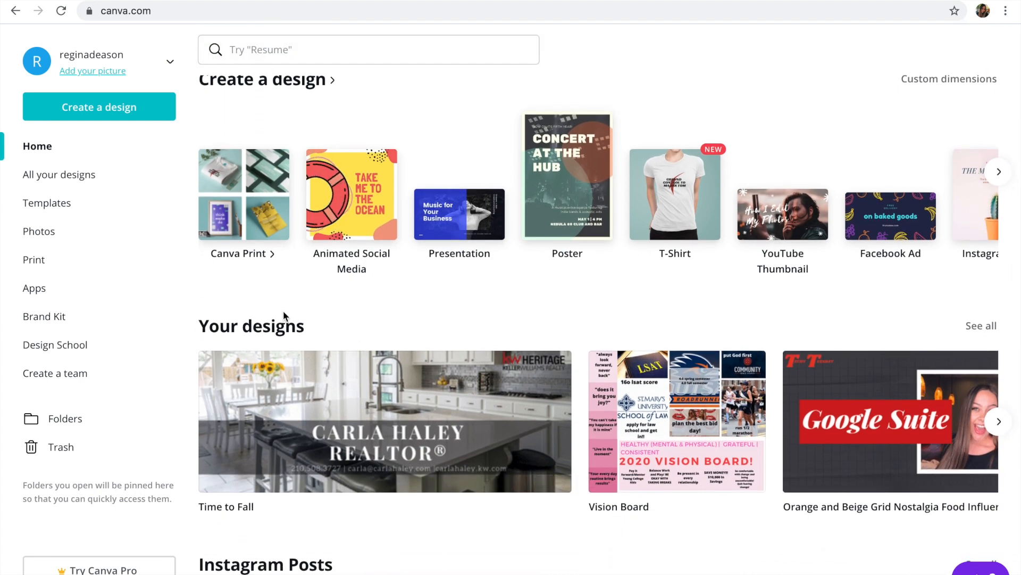
click(285, 331)
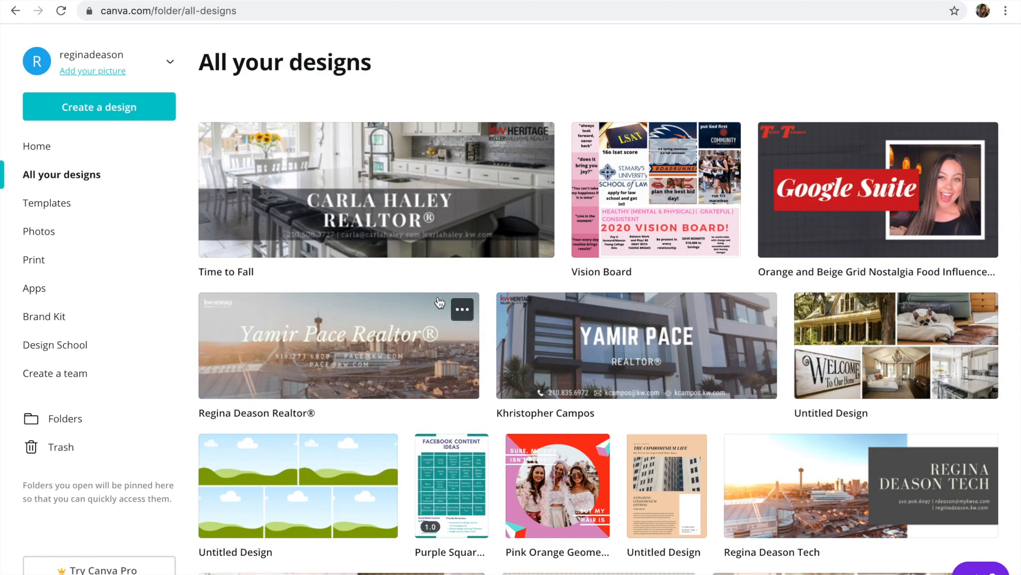
scroll(439, 302, down, 1)
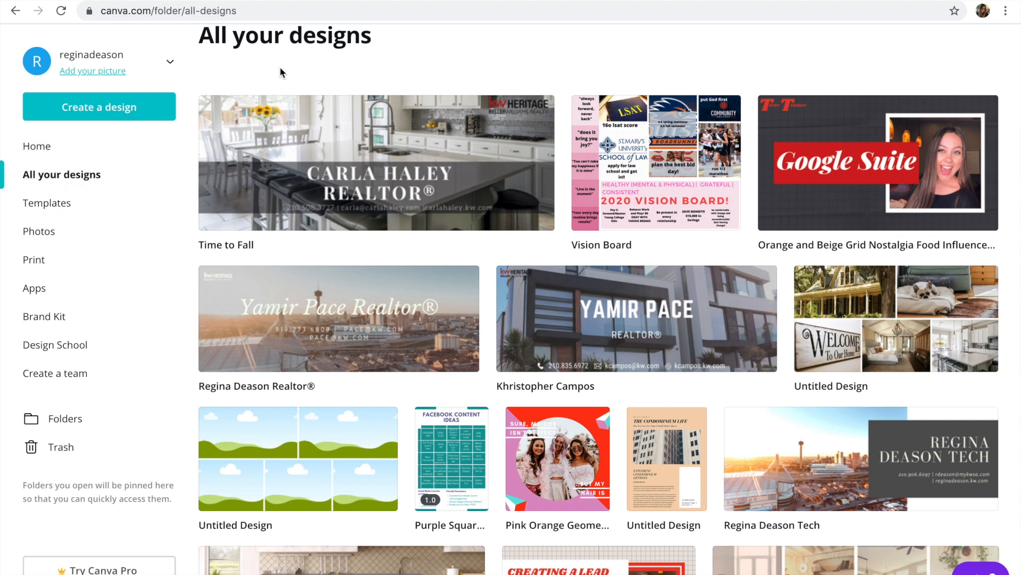
- Create a new Mood Boards Photo Collage design, finding the design type with the search term "mood board"
click(128, 115)
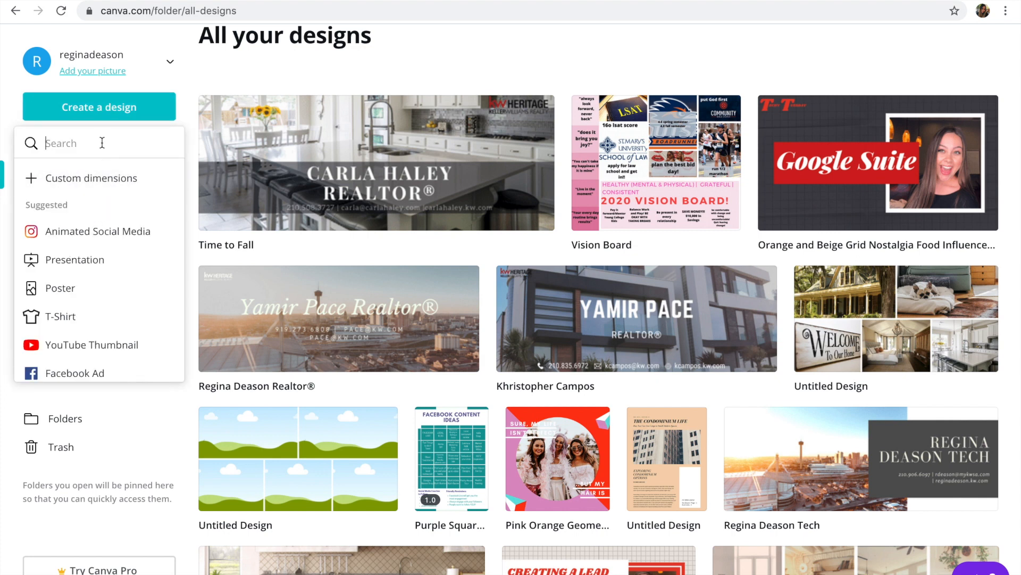
text(mood board)
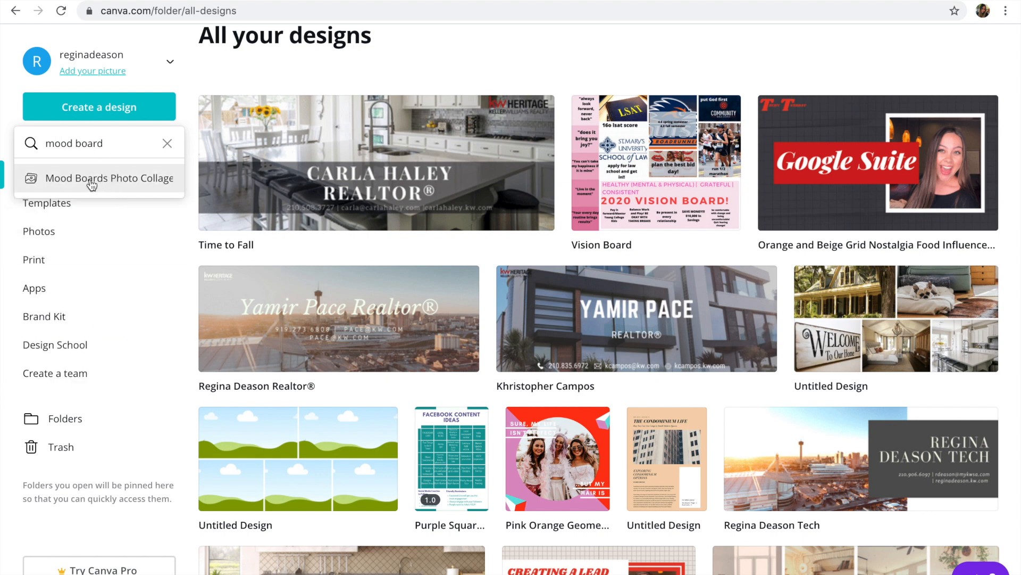
click(97, 181)
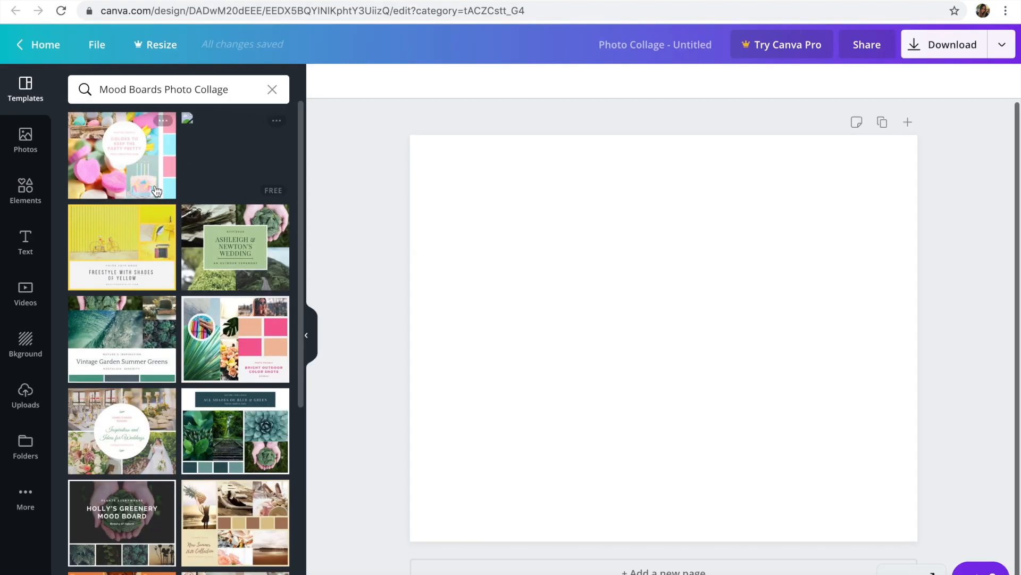
- Look through the Mood Boards Photo Collage templates for a suitable layout
scroll(198, 337, down, 2)
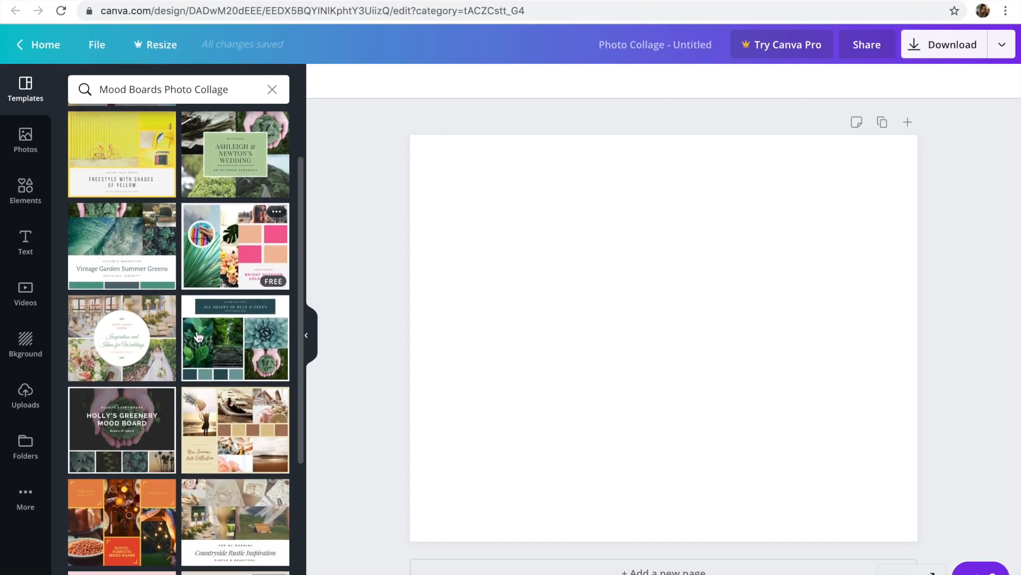
scroll(198, 336, down, 4)
scroll(198, 336, down, 3)
scroll(198, 336, down, 3)
scroll(198, 337, down, 3)
scroll(198, 336, down, 3)
scroll(198, 336, down, 6)
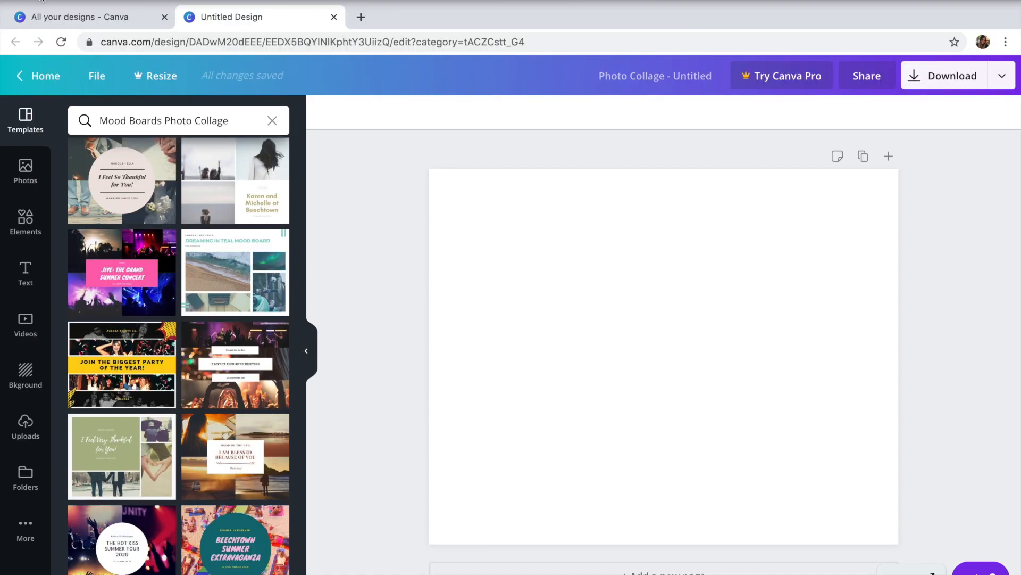
- Minimize the browser windows to view the vision board on the desktop, and restore the untitled design in full screen
click(45, 16)
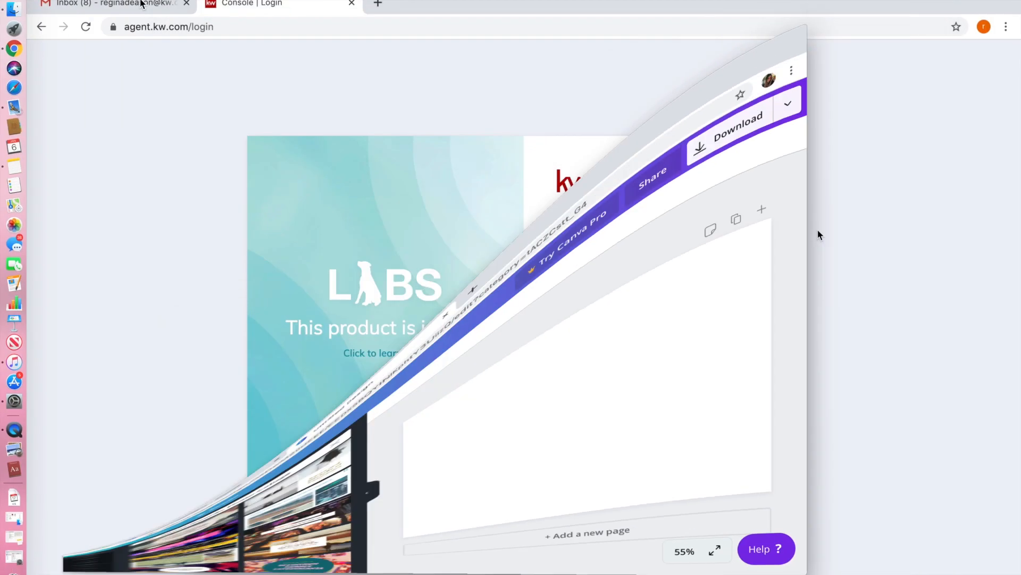
click(192, 12)
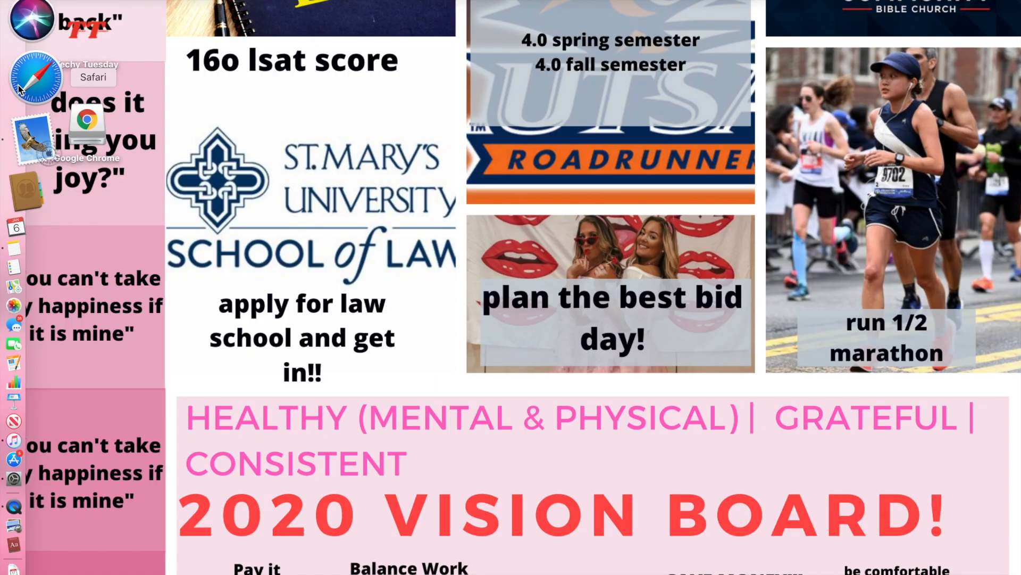
click(30, 51)
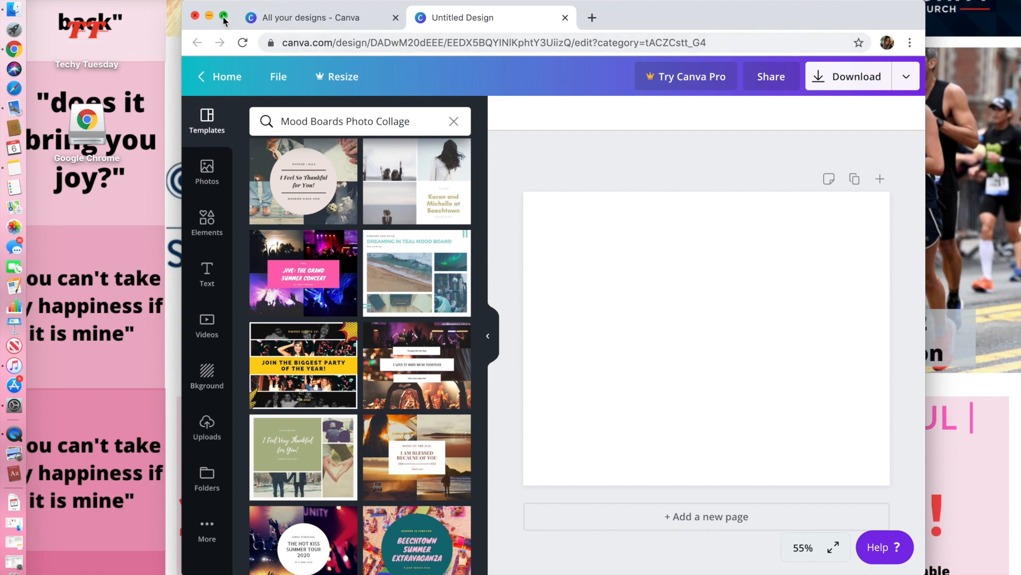
click(223, 17)
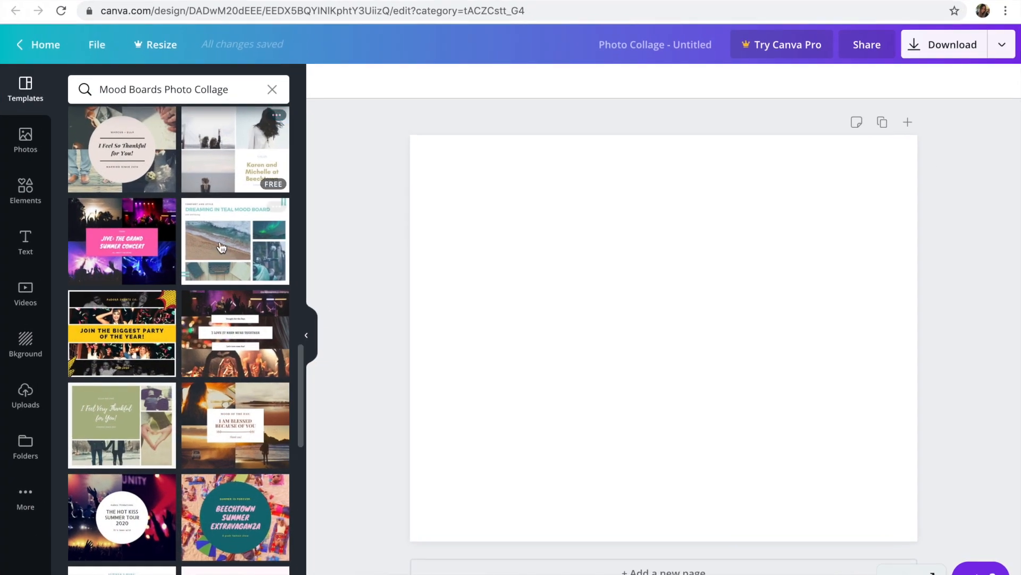
- Apply the free "Bright Outdoor Color Shots" template to the blank page
scroll(222, 249, up, 5)
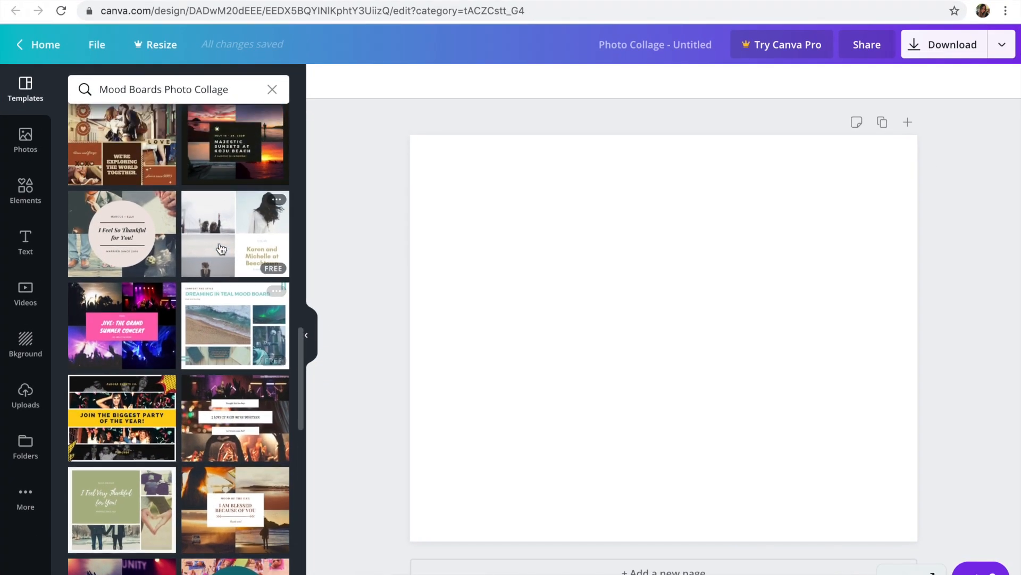
scroll(221, 249, up, 5)
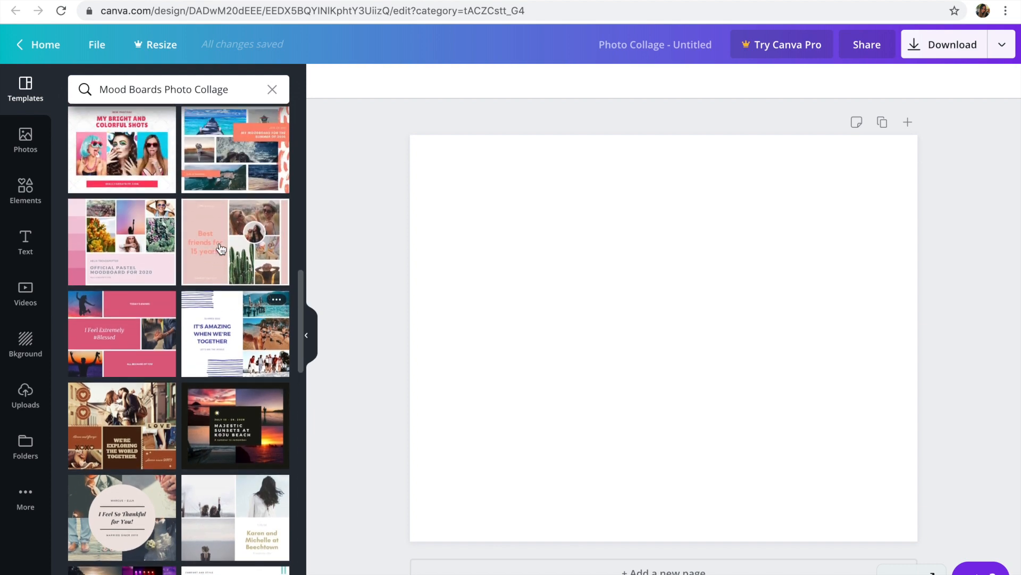
scroll(221, 249, up, 4)
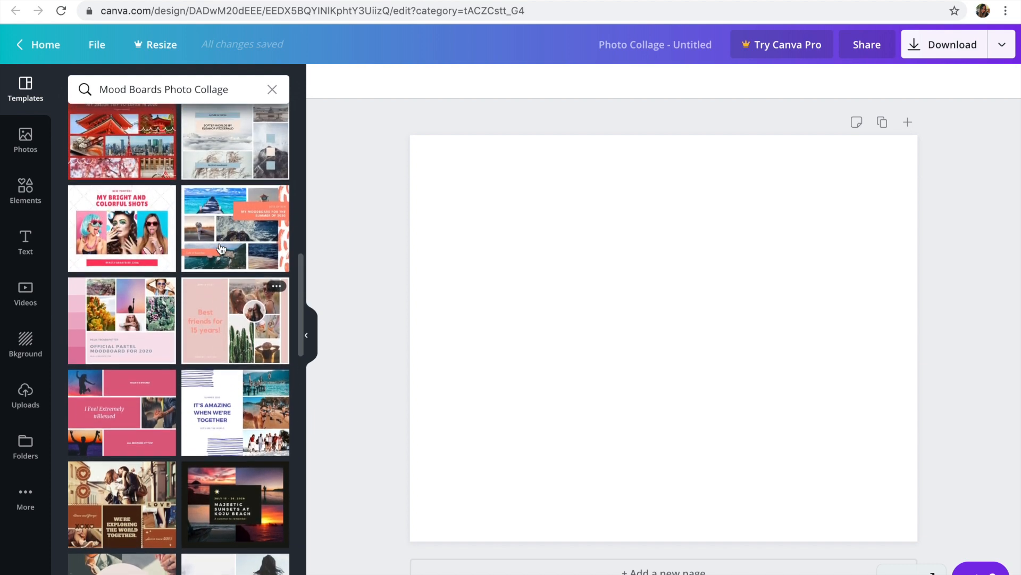
scroll(221, 249, up, 1)
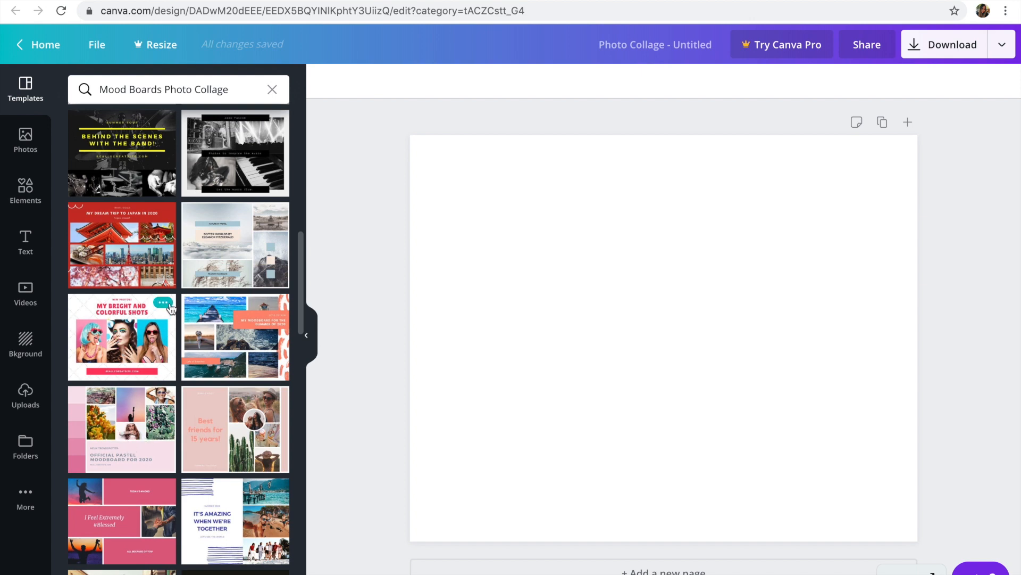
scroll(170, 308, up, 5)
scroll(171, 309, up, 4)
scroll(171, 309, up, 3)
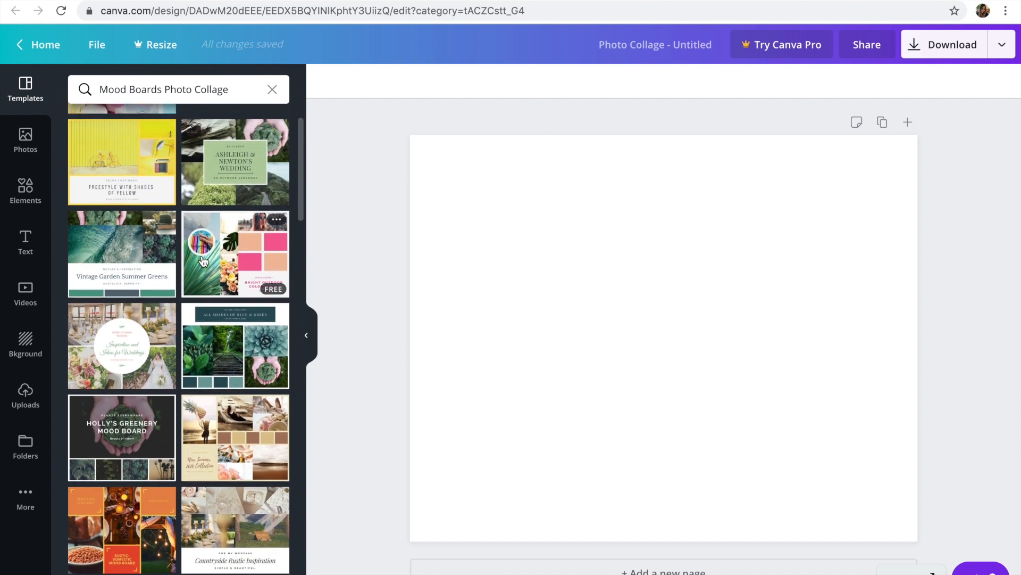
click(204, 259)
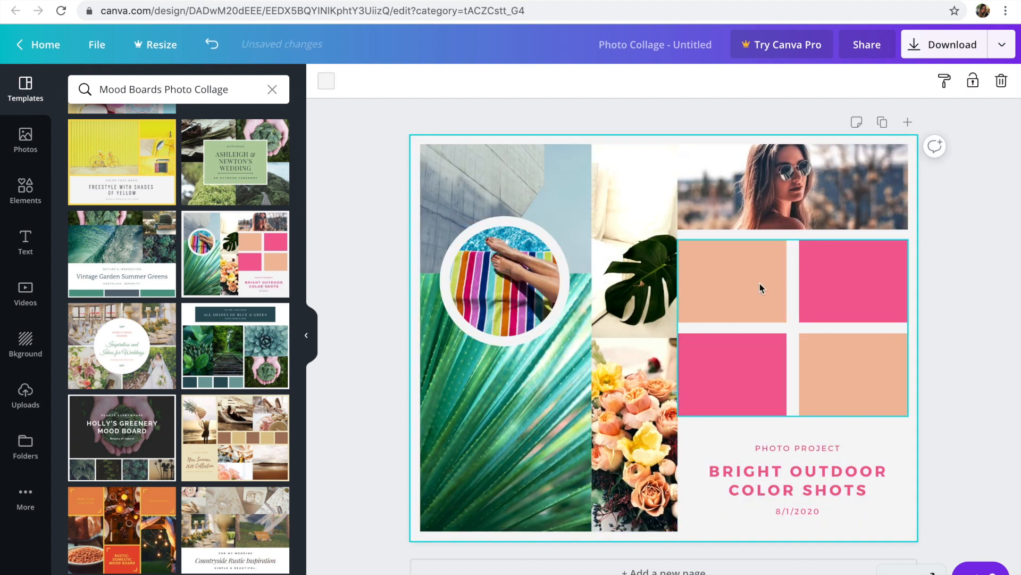
click(624, 295)
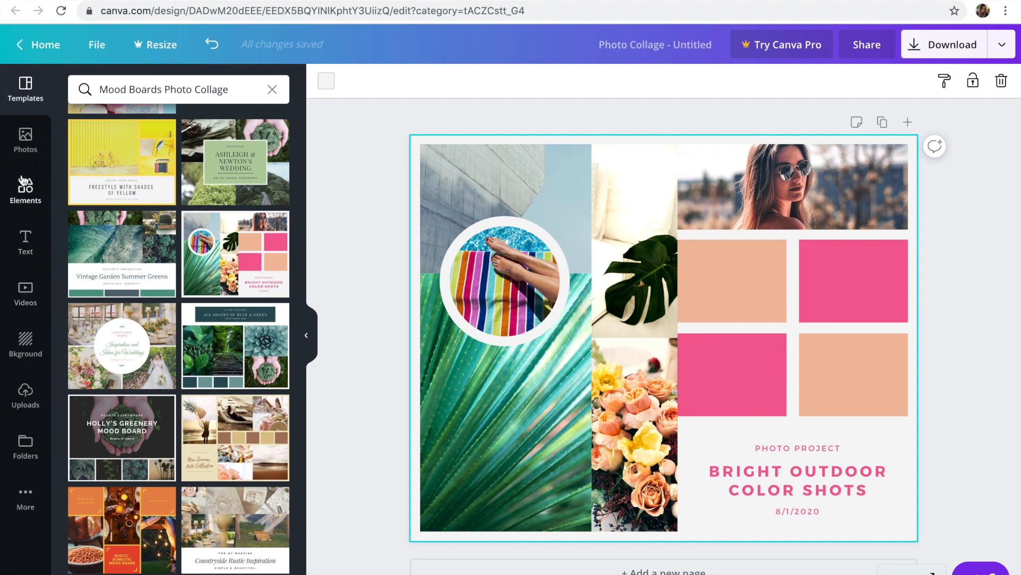
- Search the photo library for "runner" and place the free sunset runner silhouette in the collage's circular frame
click(27, 144)
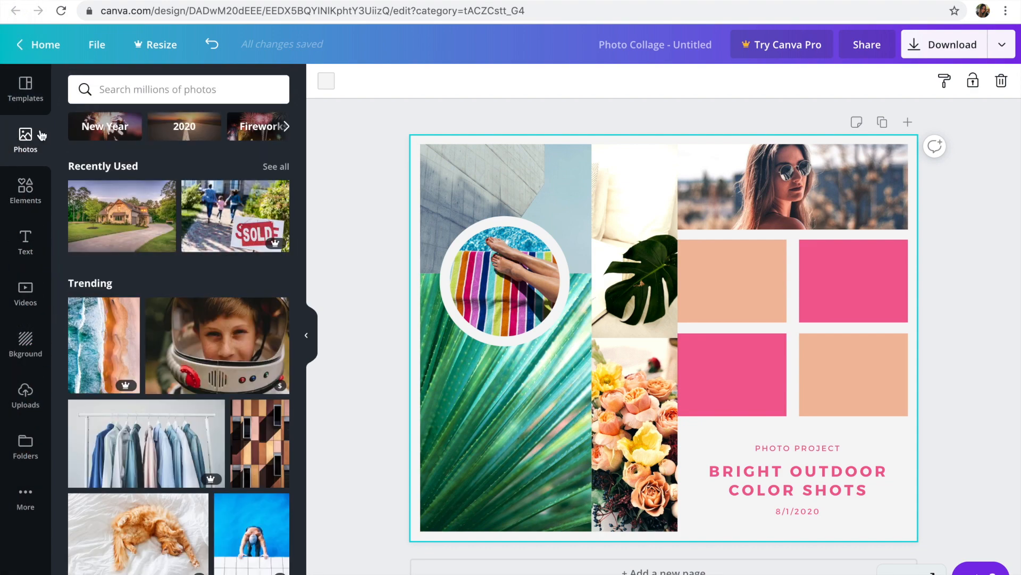
click(120, 89)
text(runner)
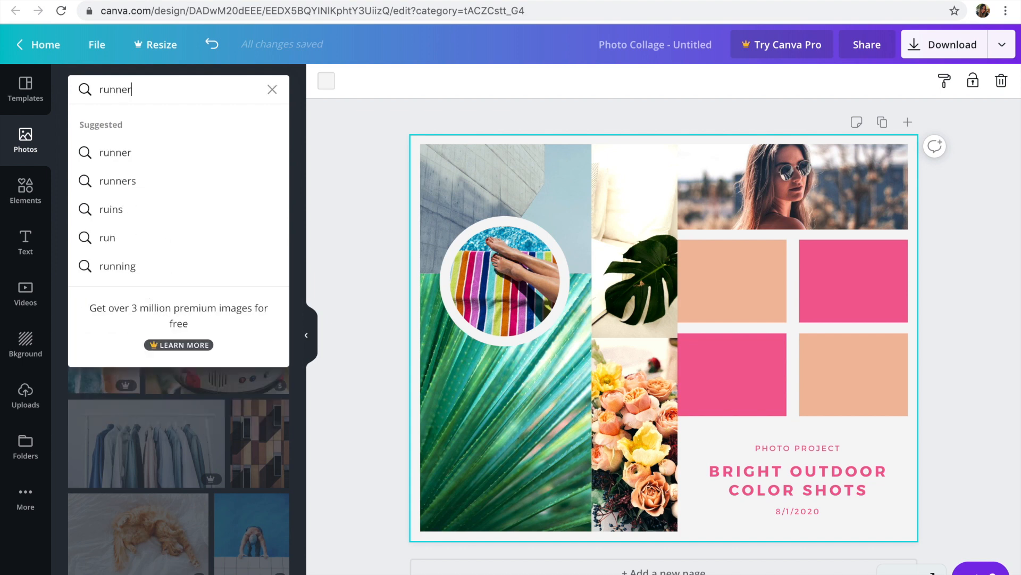
key(Return)
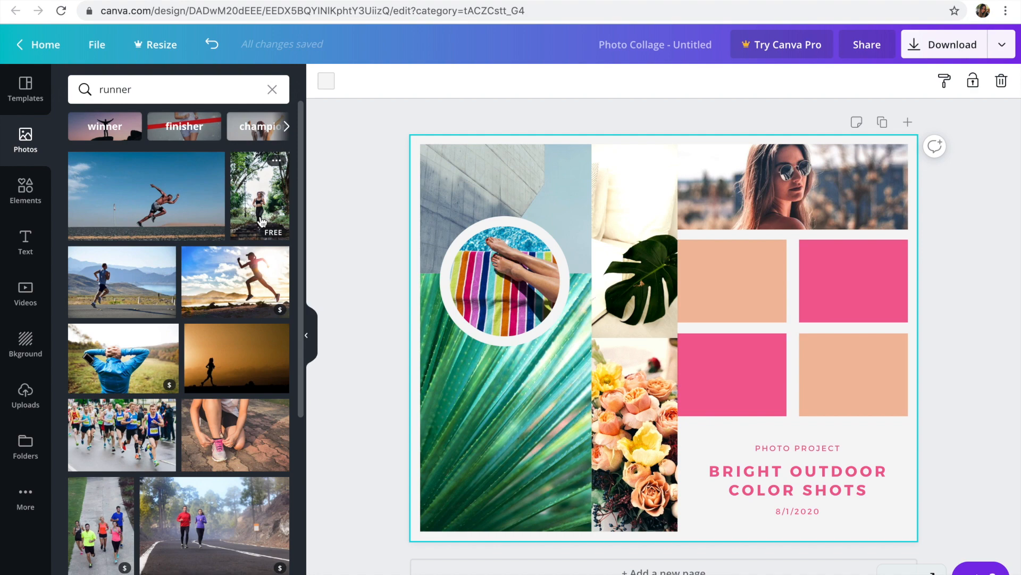
scroll(237, 264, down, 3)
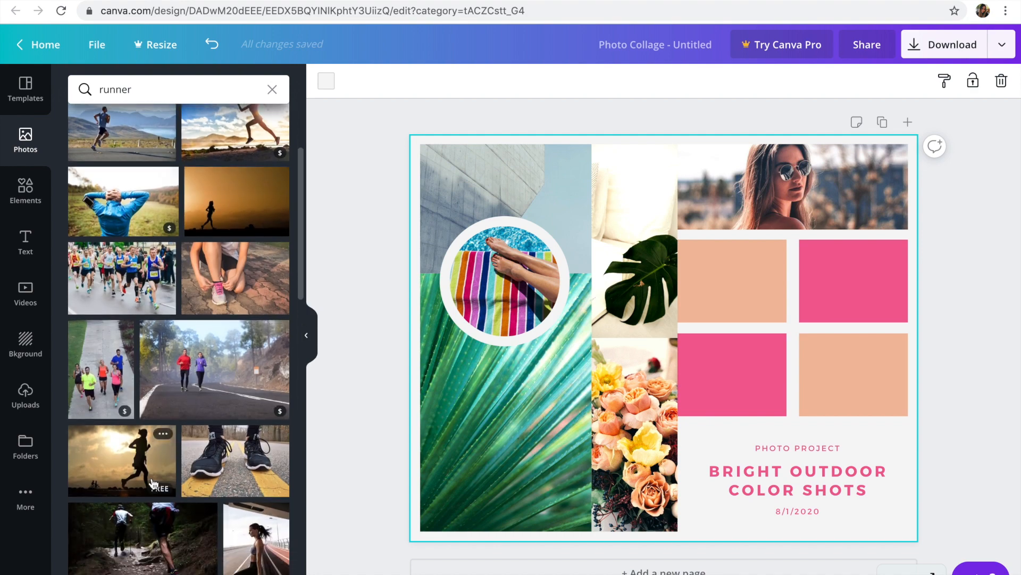
drag(117, 471, 474, 307)
double_click(496, 305)
click(349, 349)
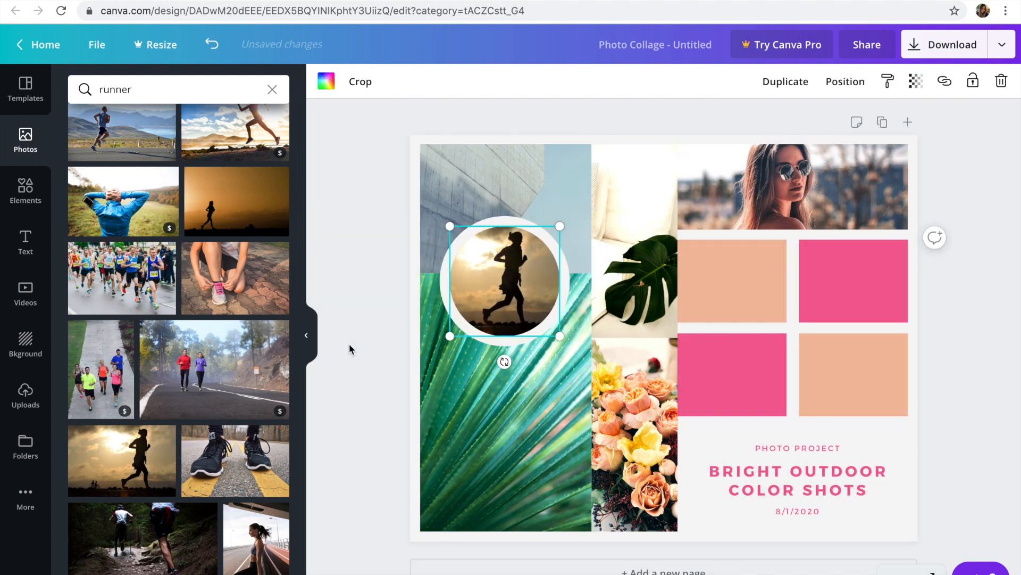
click(347, 307)
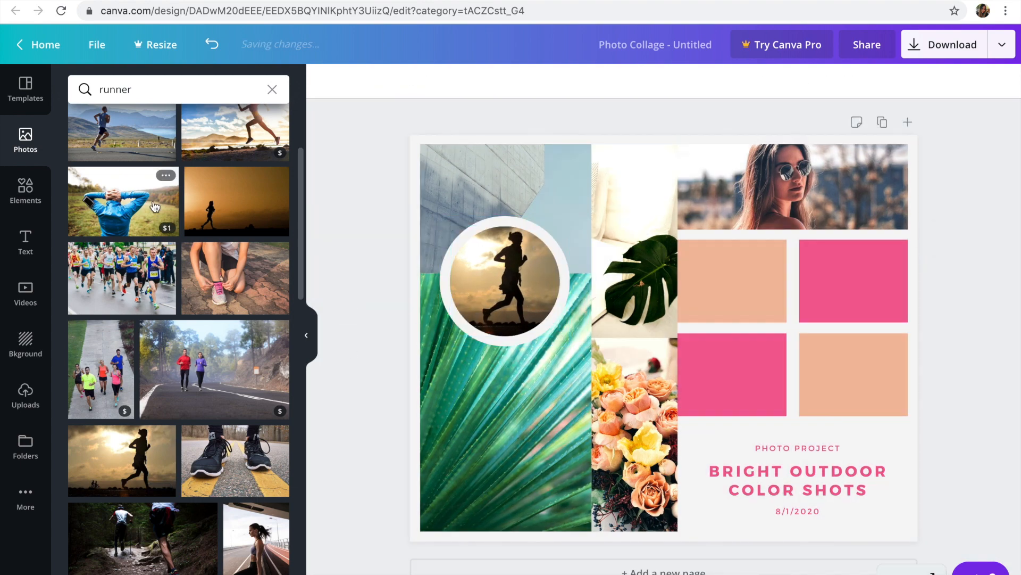
- Replace the photo search with the suggested term "house"
scroll(170, 175, up, 5)
click(272, 89)
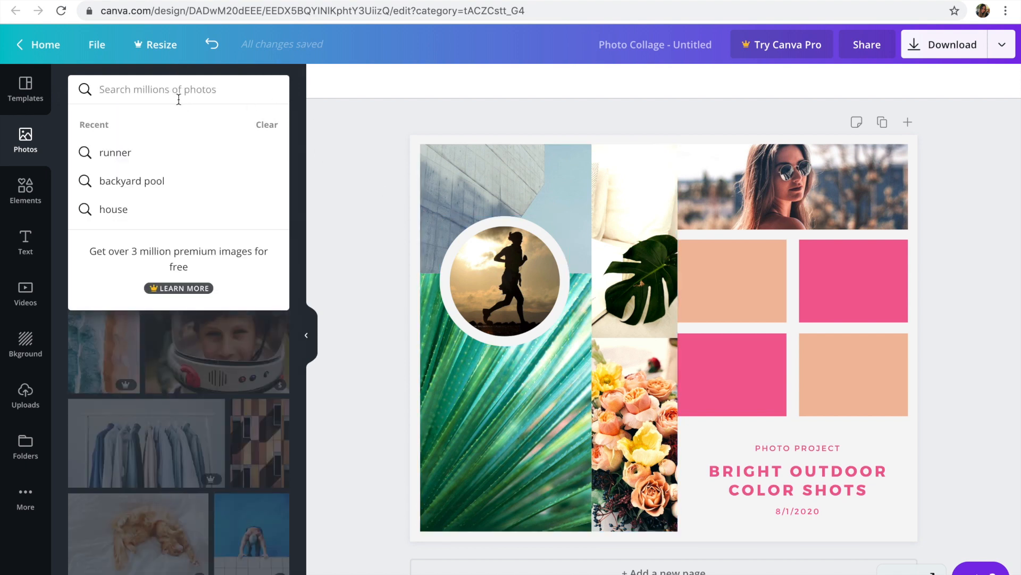
text(houses)
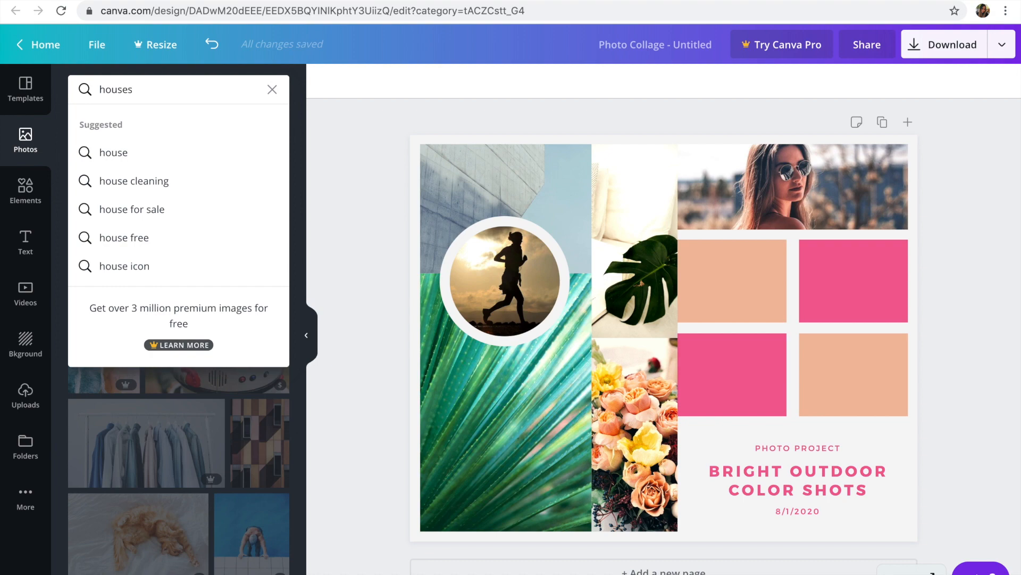
click(169, 154)
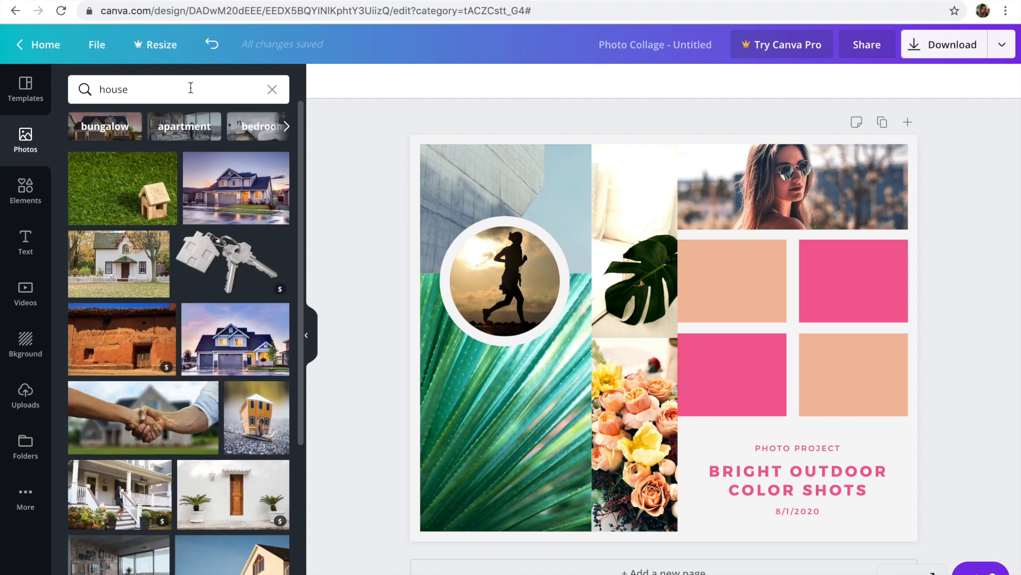
- Place the free wooden house on grass photo in the upper-left collage frame, and enlarge it within the frame around the house
drag(136, 188, 449, 192)
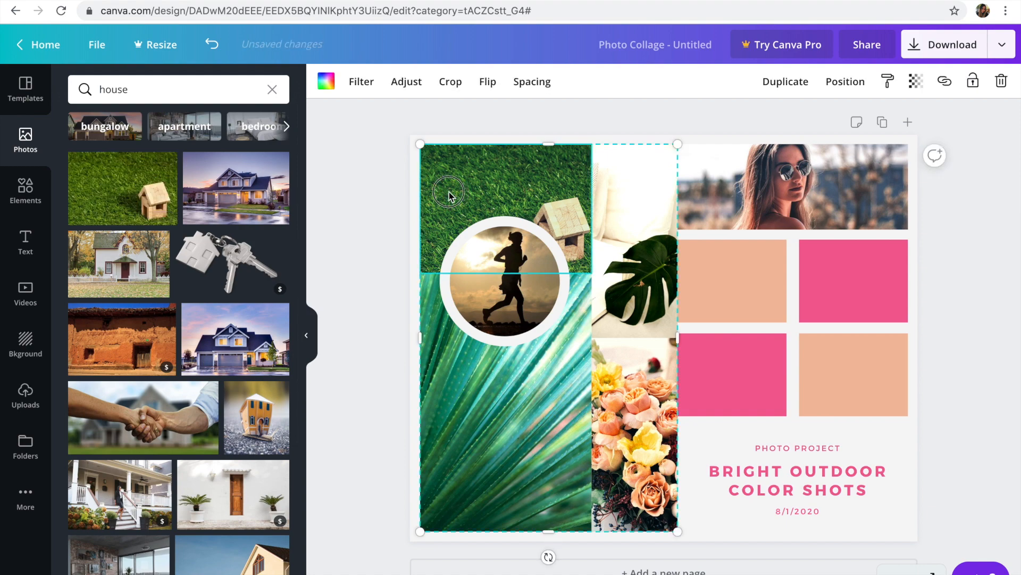
double_click(449, 193)
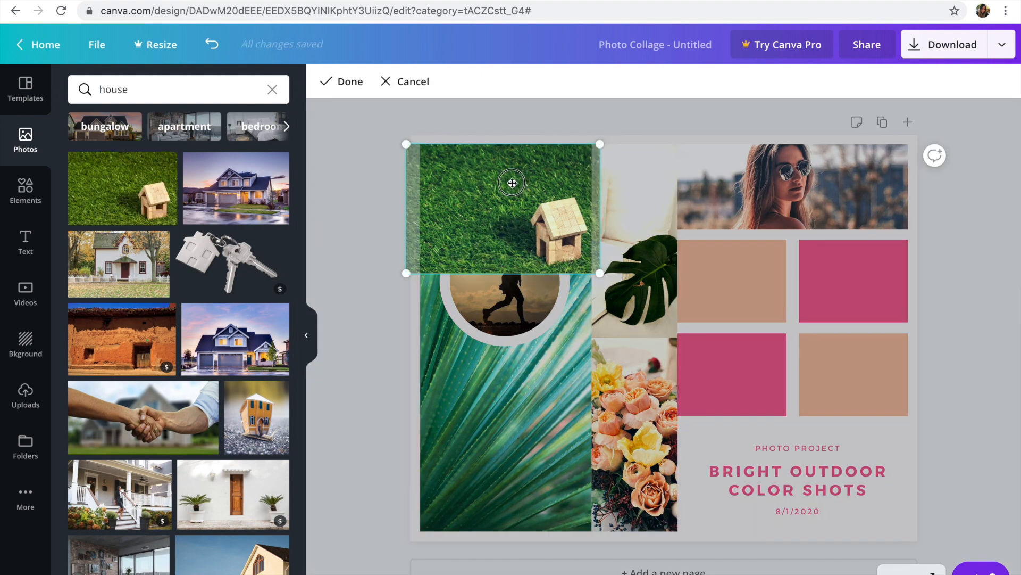
drag(511, 183, 490, 176)
drag(419, 142, 312, 86)
click(394, 343)
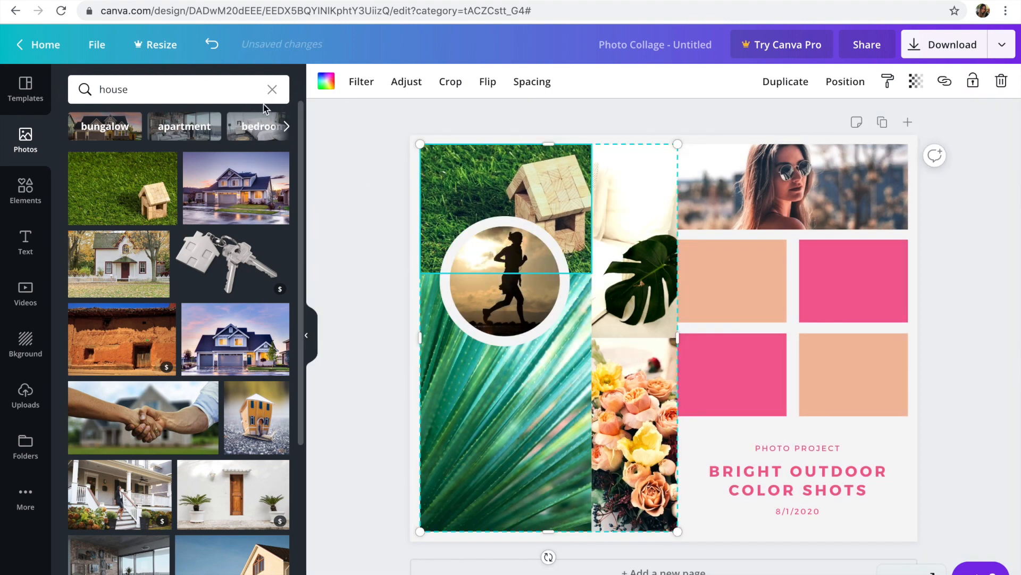
- Search the photo library for "volunteer" and place the free colorful handprints photo in the large frame below the house
click(271, 89)
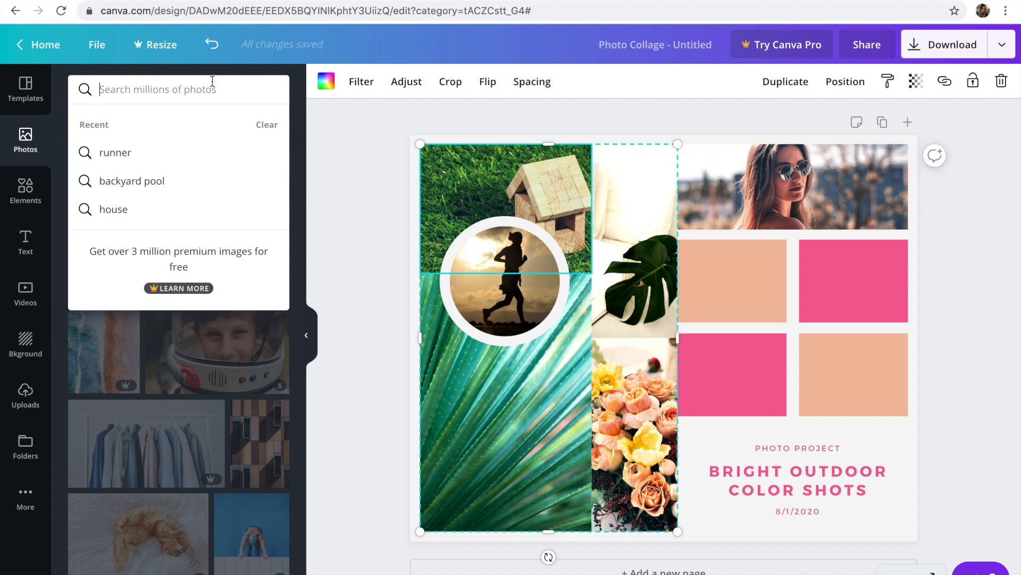
text(volun)
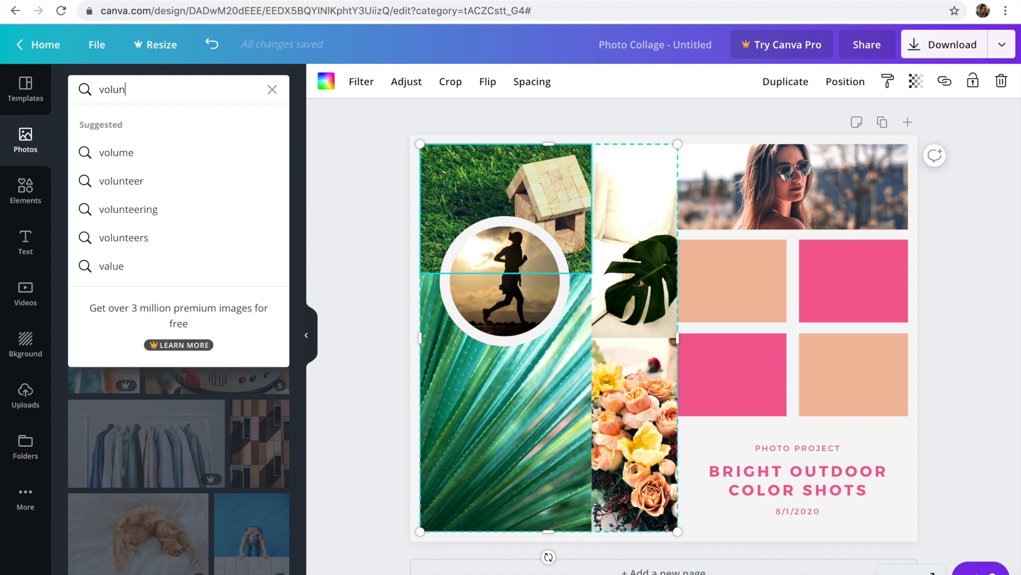
text(teer)
key(Return)
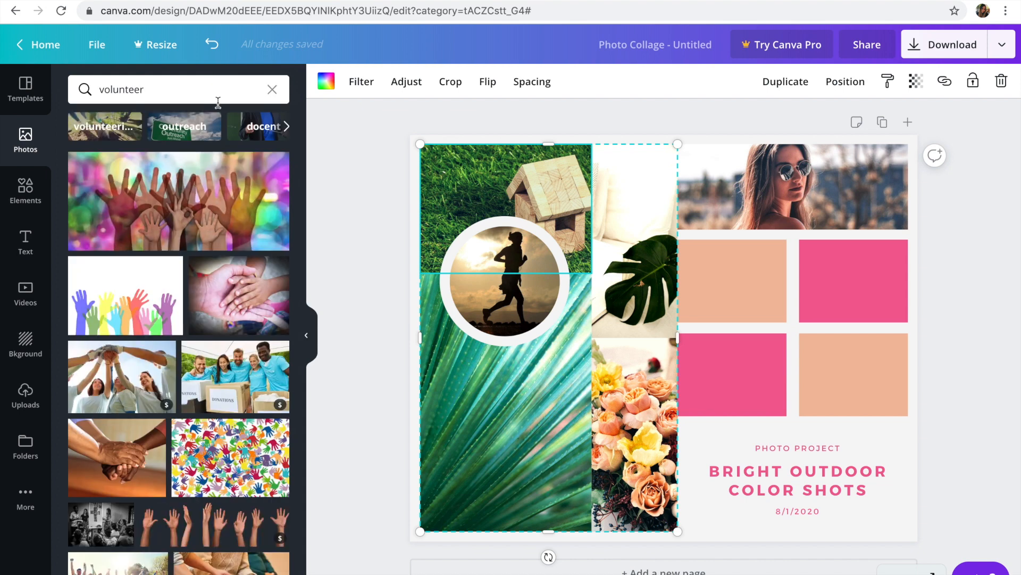
scroll(197, 446, down, 1)
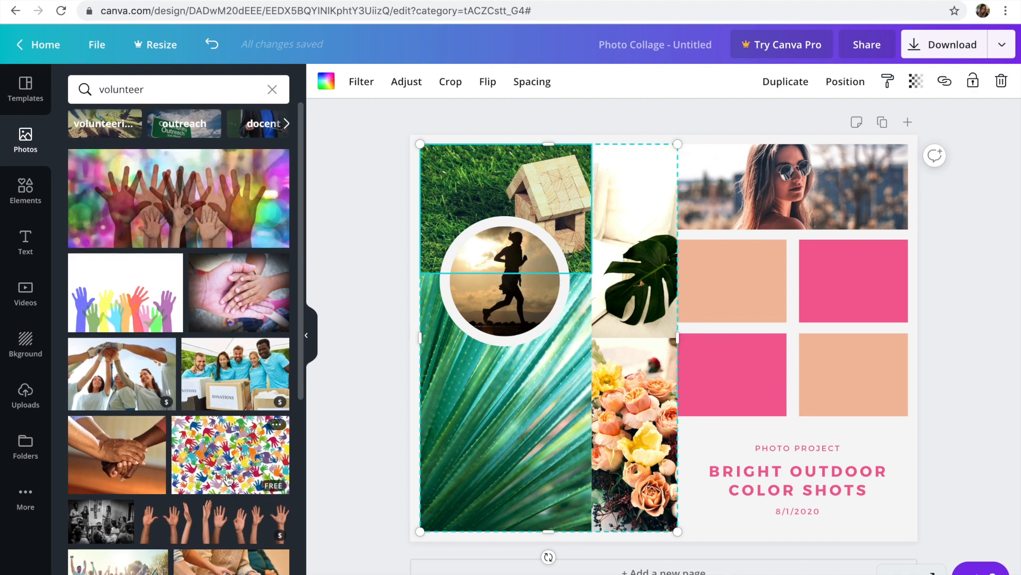
drag(441, 475, 443, 472)
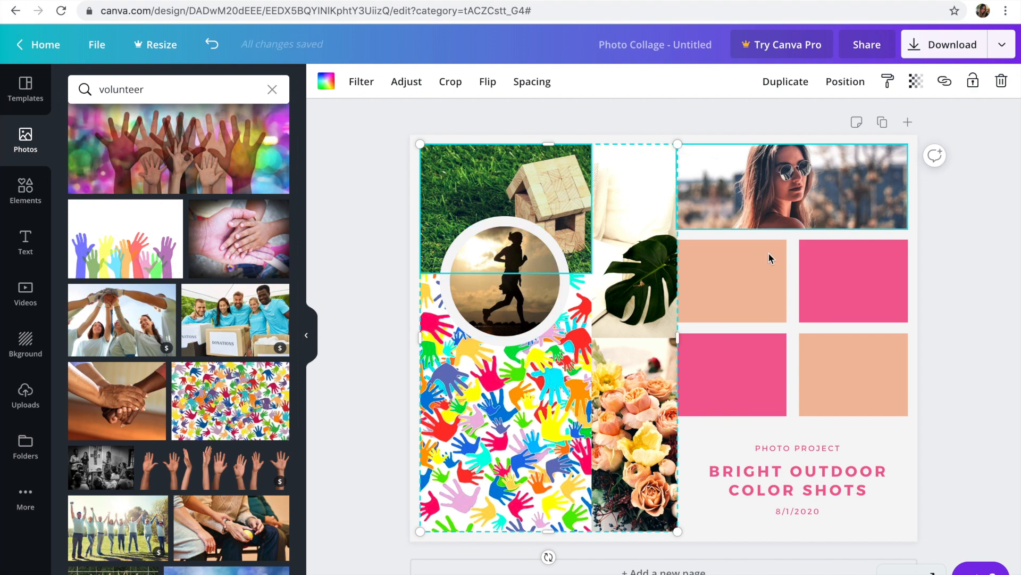
scroll(135, 181, up, 2)
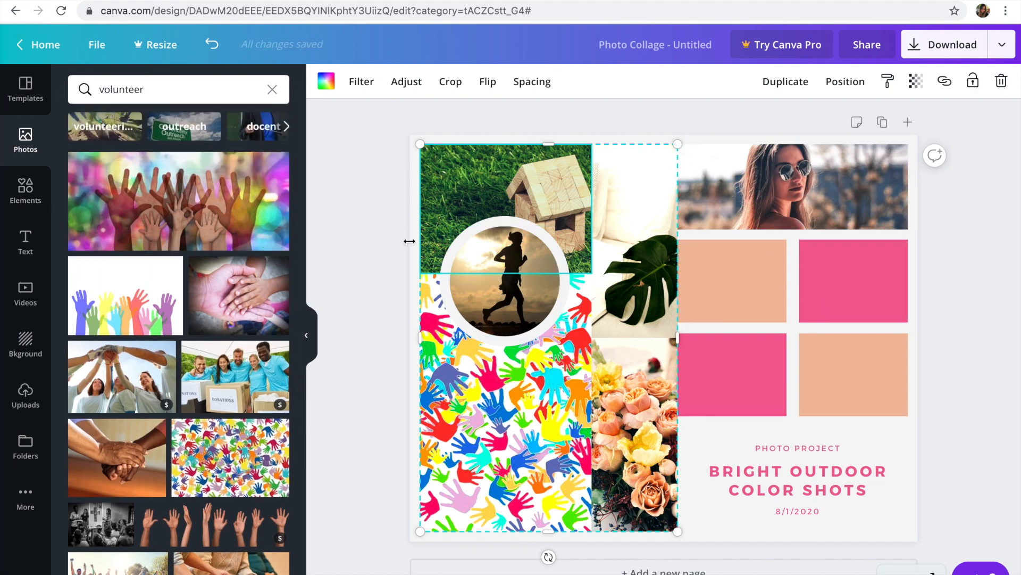
click(486, 253)
click(468, 410)
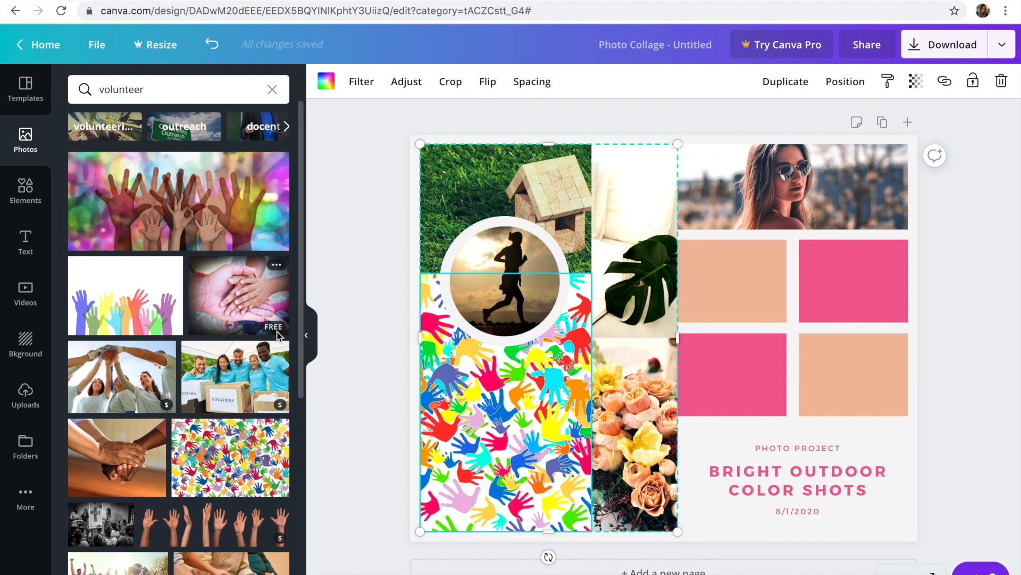
- Search the photo library for "italy" and replace the portrait of the woman in sunglasses with the free Italian flag photo
click(272, 90)
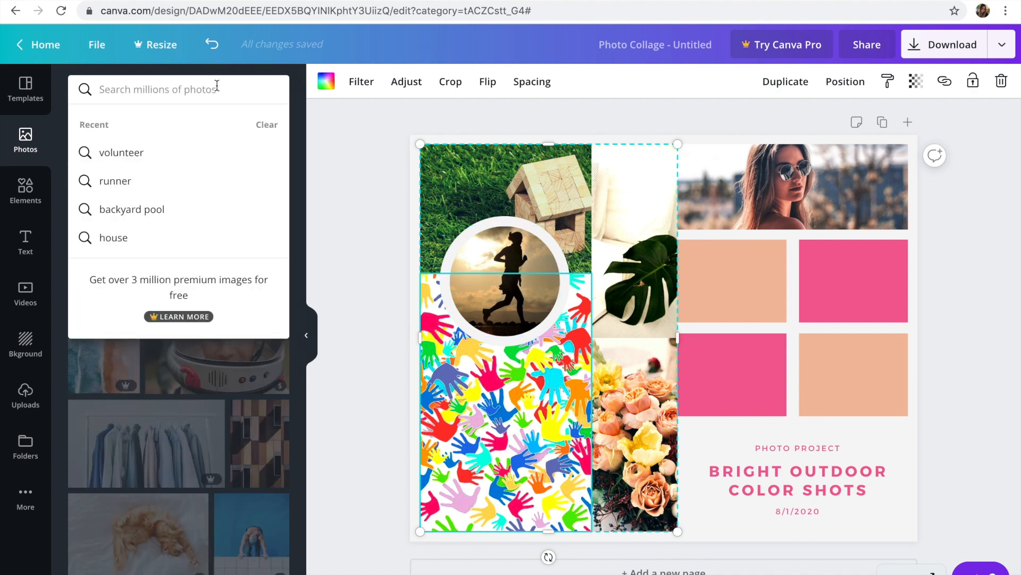
text(italy)
key(Return)
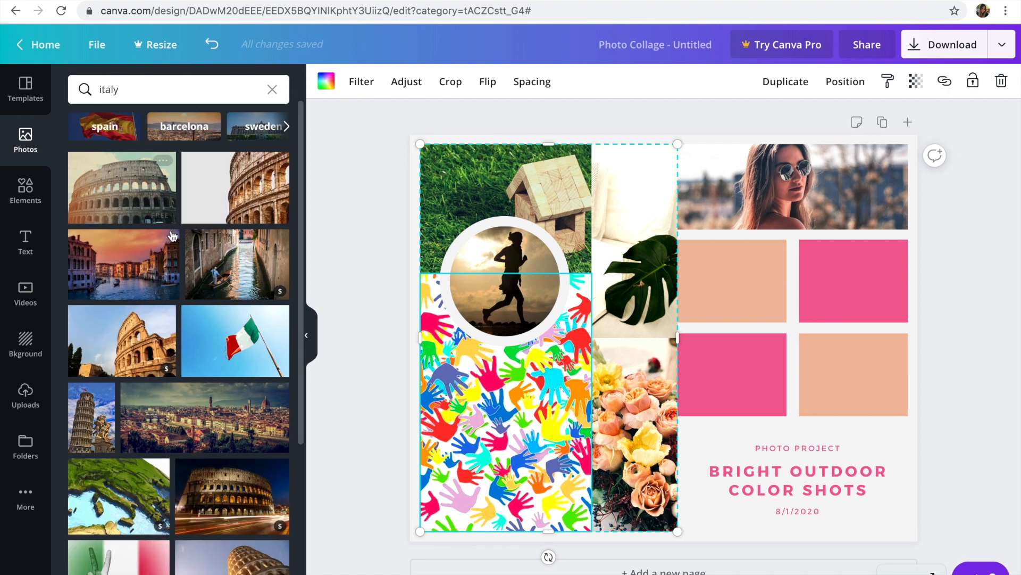
drag(247, 336, 216, 345)
drag(102, 191, 160, 256)
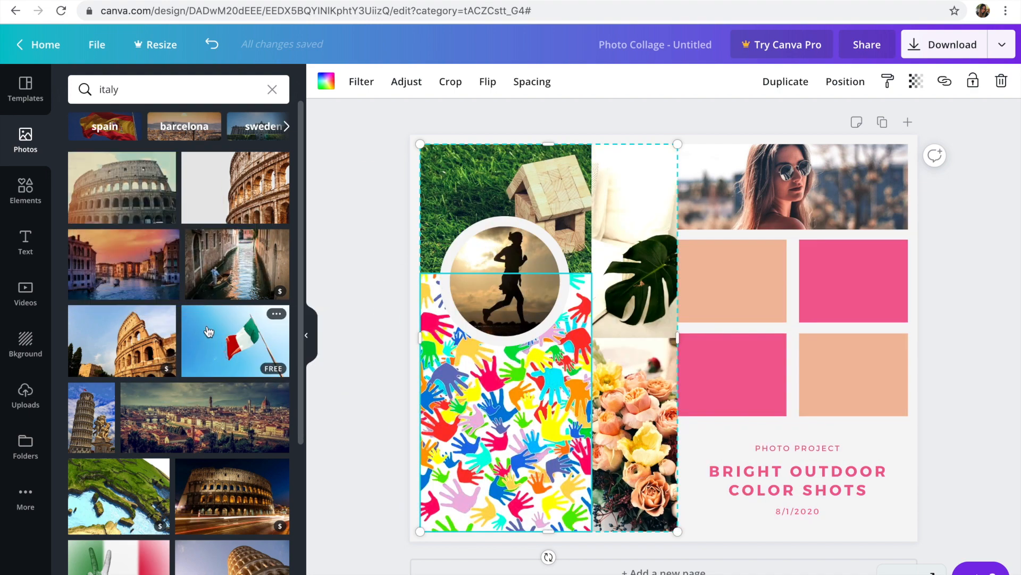
drag(226, 333, 727, 177)
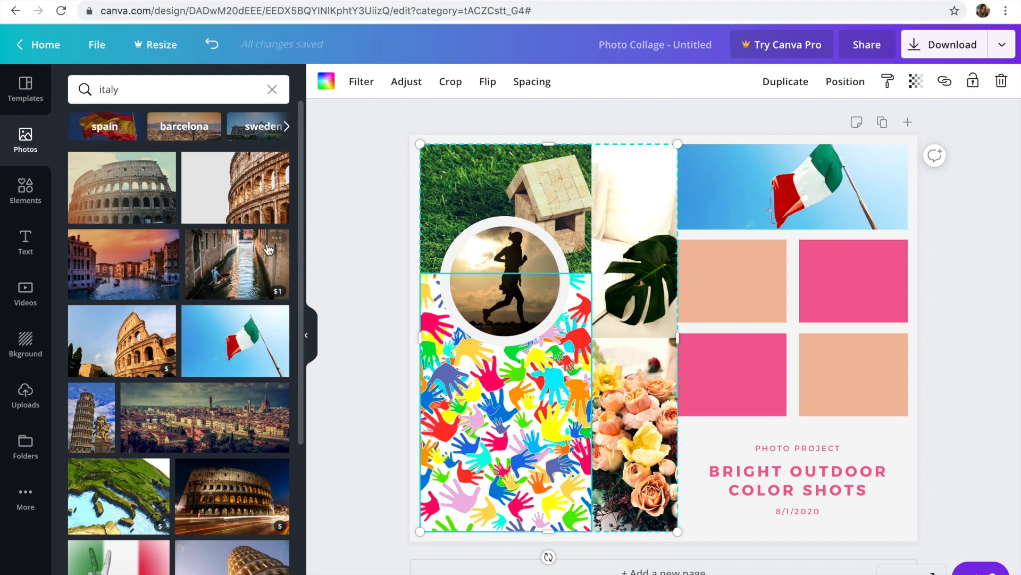
- Search the photo library for "healthy food" and replace the leaf picture in the narrow middle column with the berry bowl photo
click(270, 91)
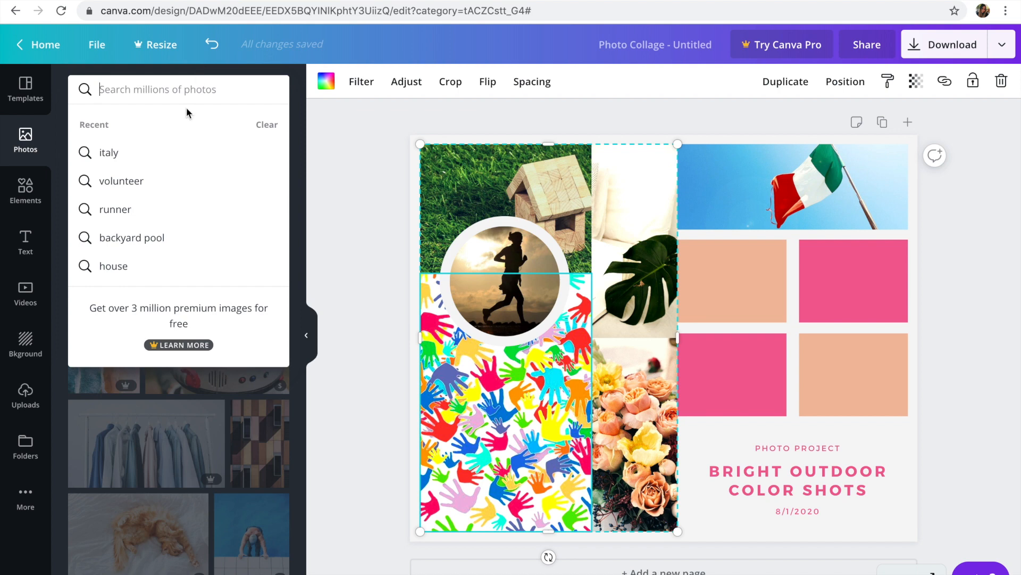
text(h)
key(BackSpace)
text(healthy food)
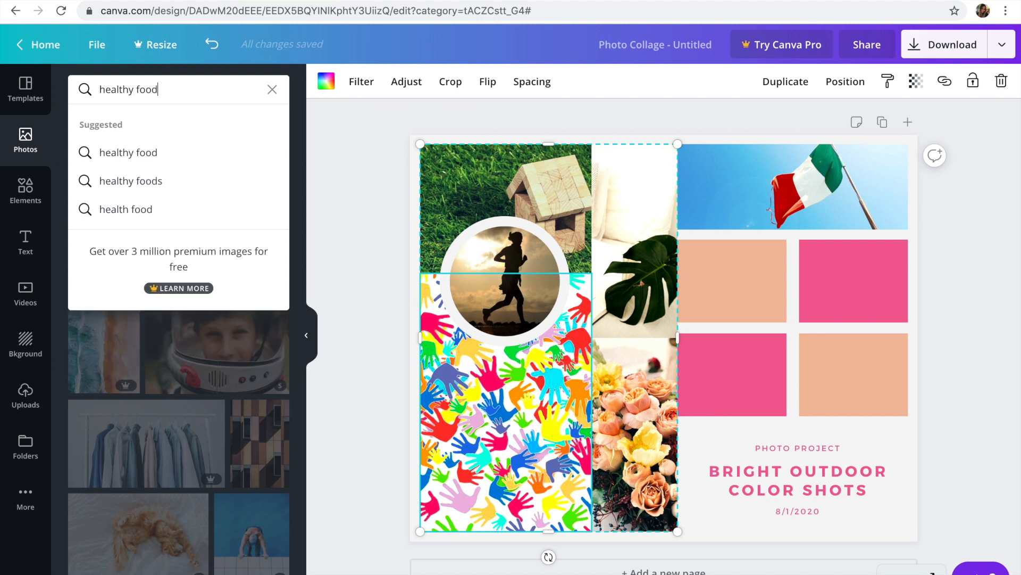
key(Return)
drag(137, 199, 662, 226)
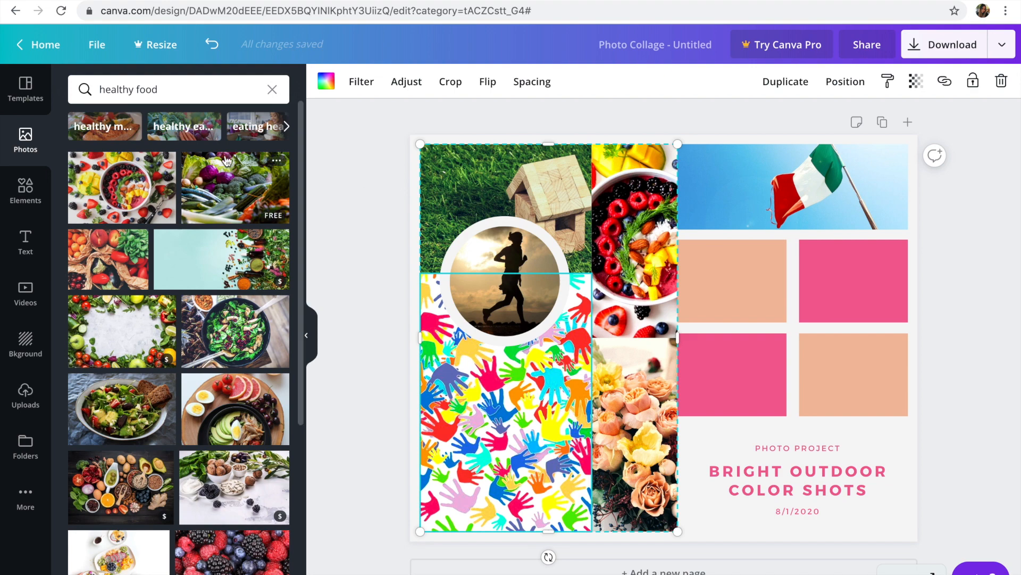
- Search the photo library for "friends" and replace the flowers picture with the photo of friends embracing at sunset
click(272, 89)
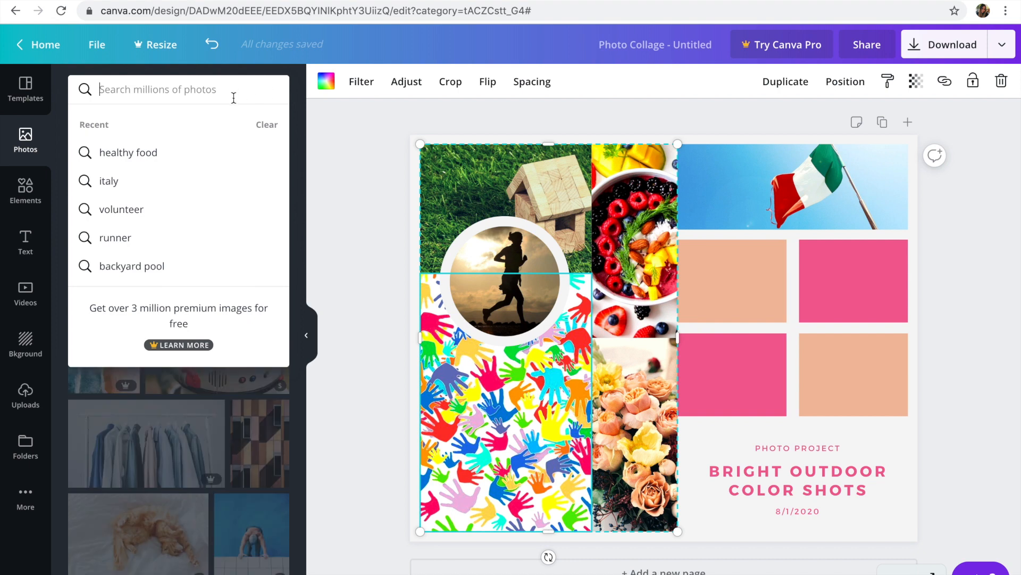
click(344, 398)
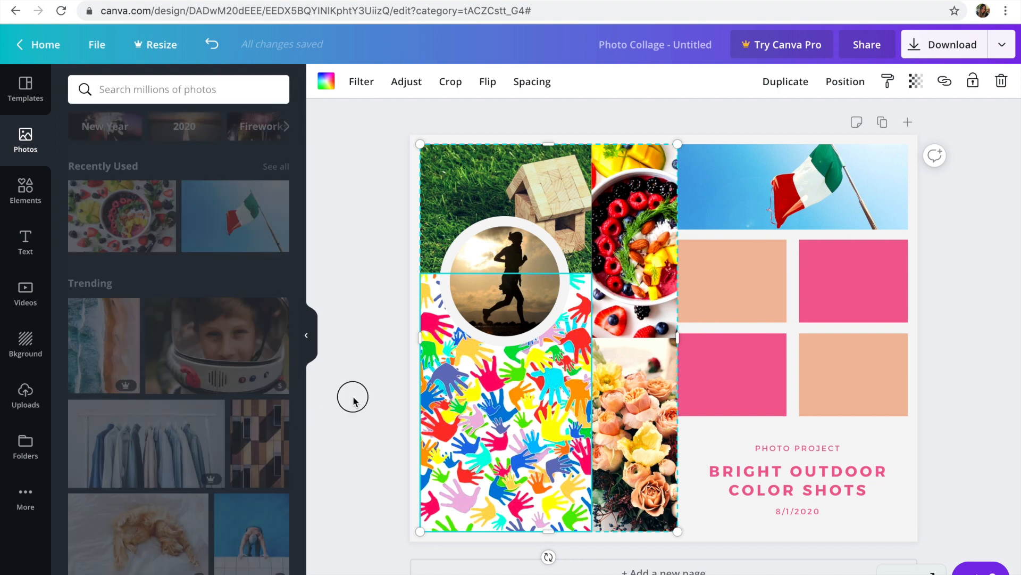
scroll(78, 349, down, 7)
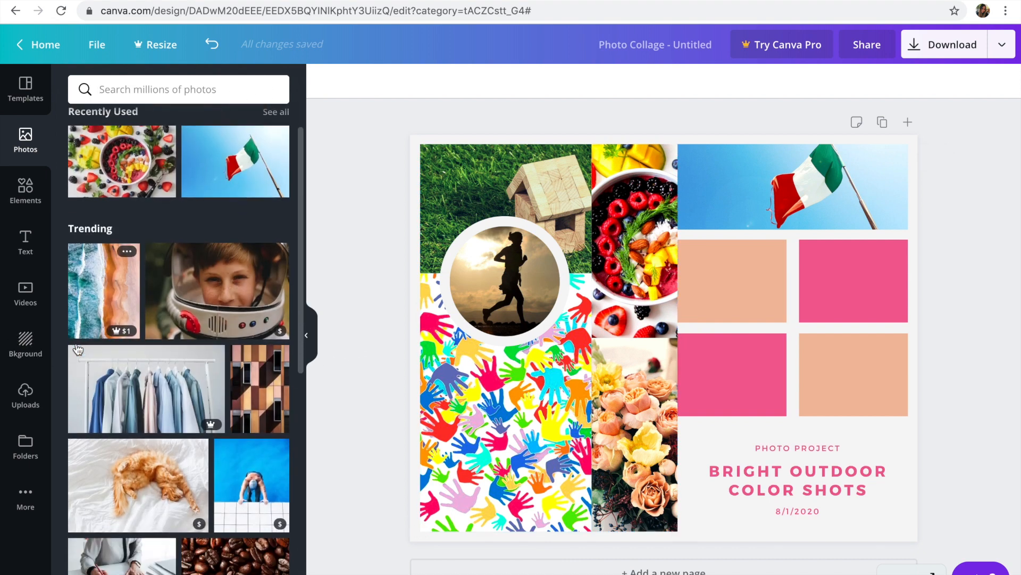
scroll(78, 350, up, 8)
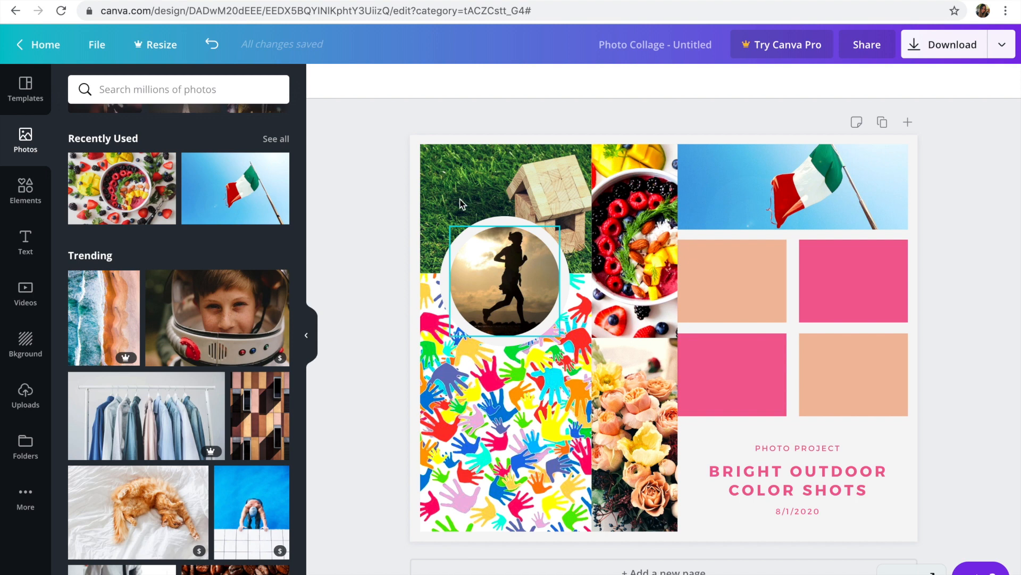
click(243, 96)
text(friends)
key(Return)
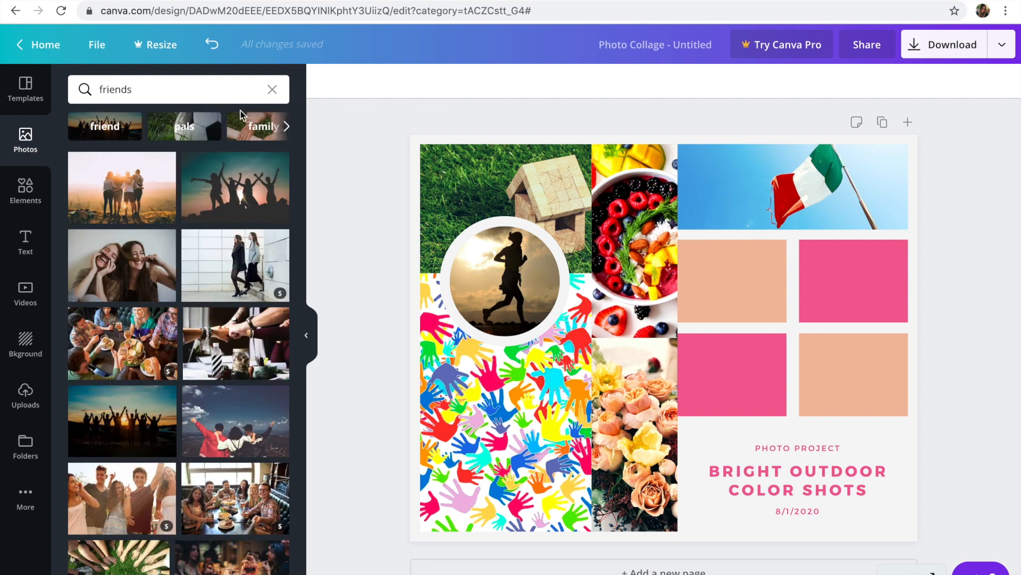
drag(160, 197, 611, 369)
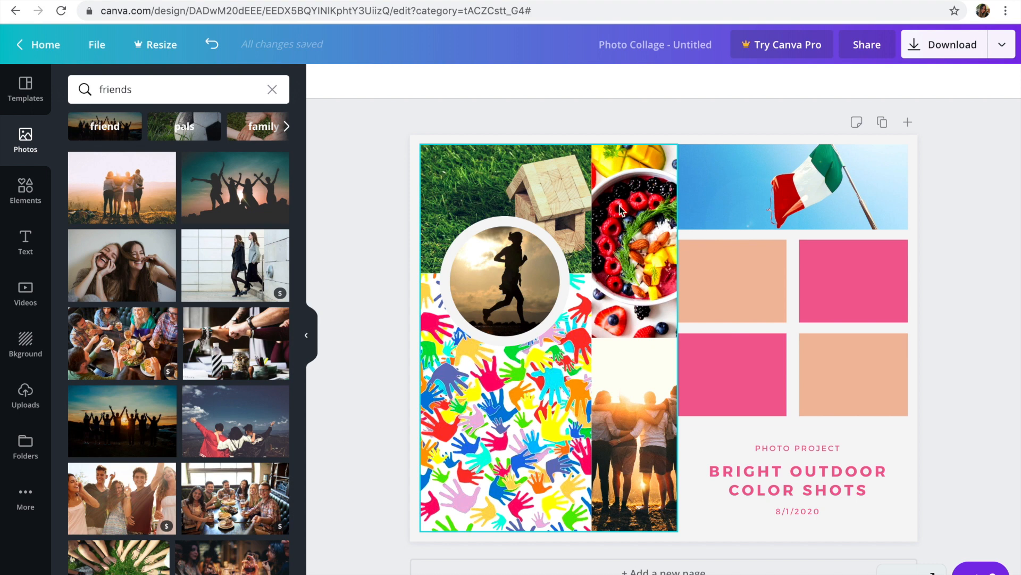
click(509, 384)
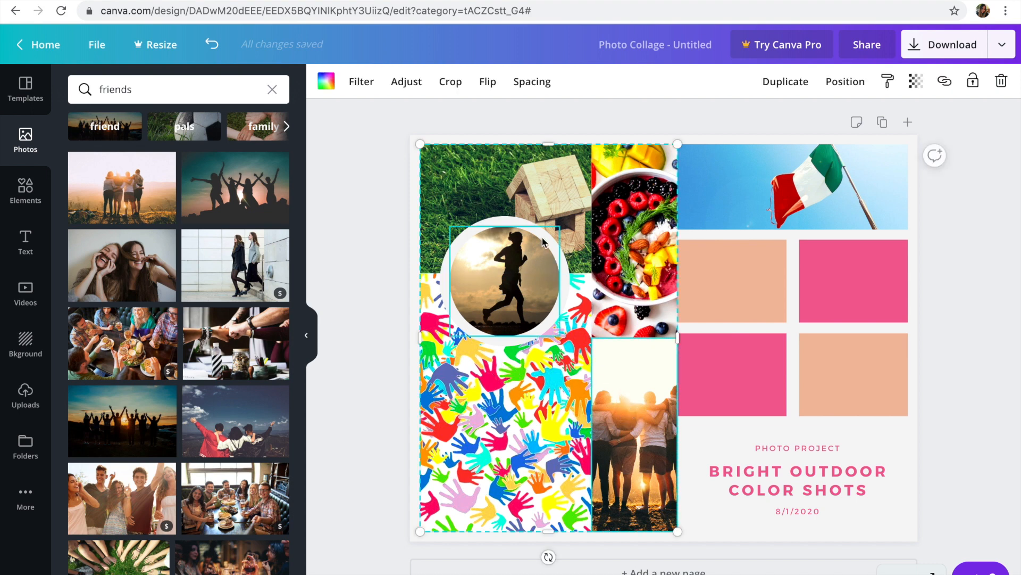
click(543, 263)
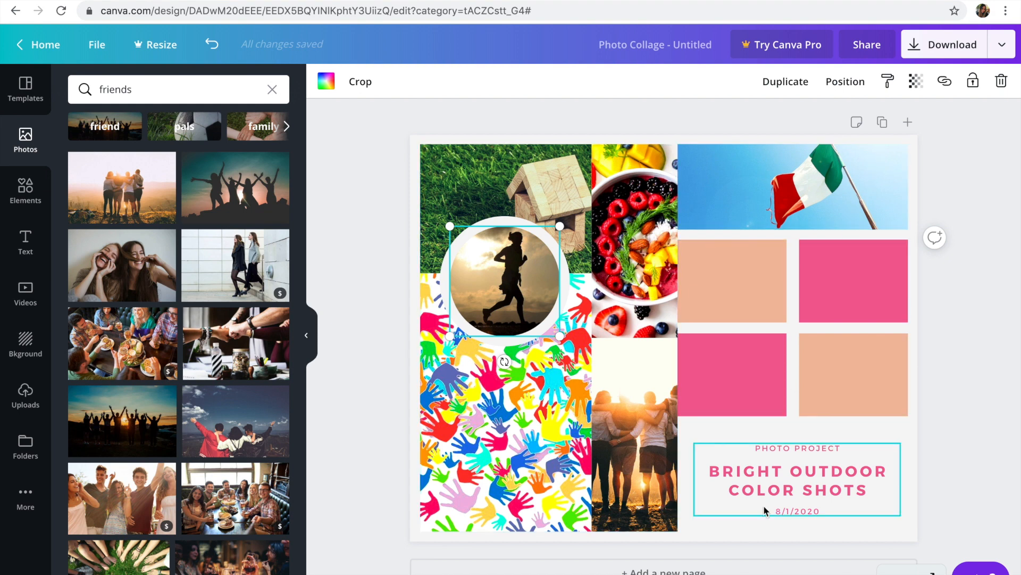
- Replace the "BRIGHT OUTDOOR COLOR SHOTS" heading with "2020 VISION BOARD"
double_click(769, 488)
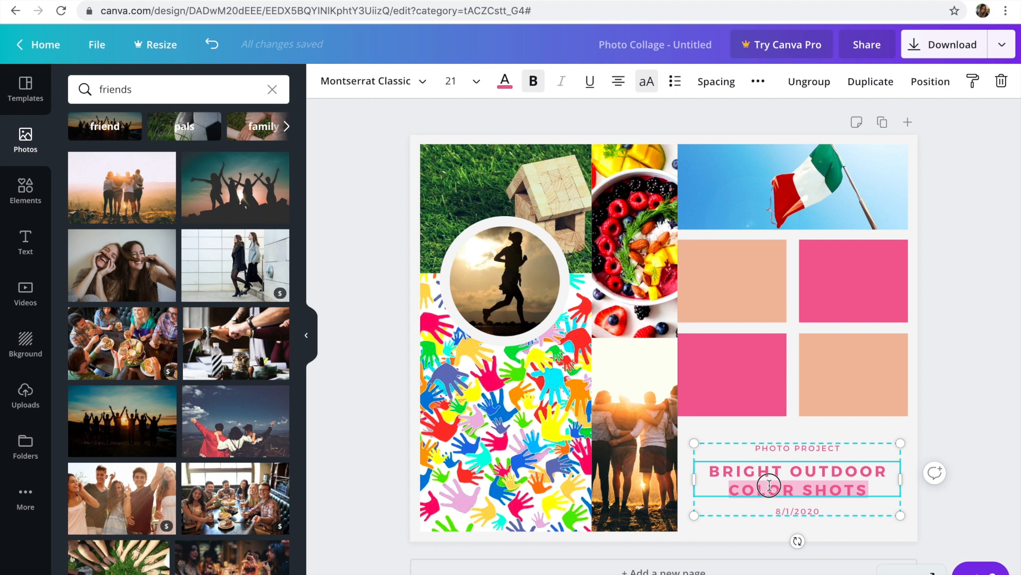
drag(894, 484, 716, 464)
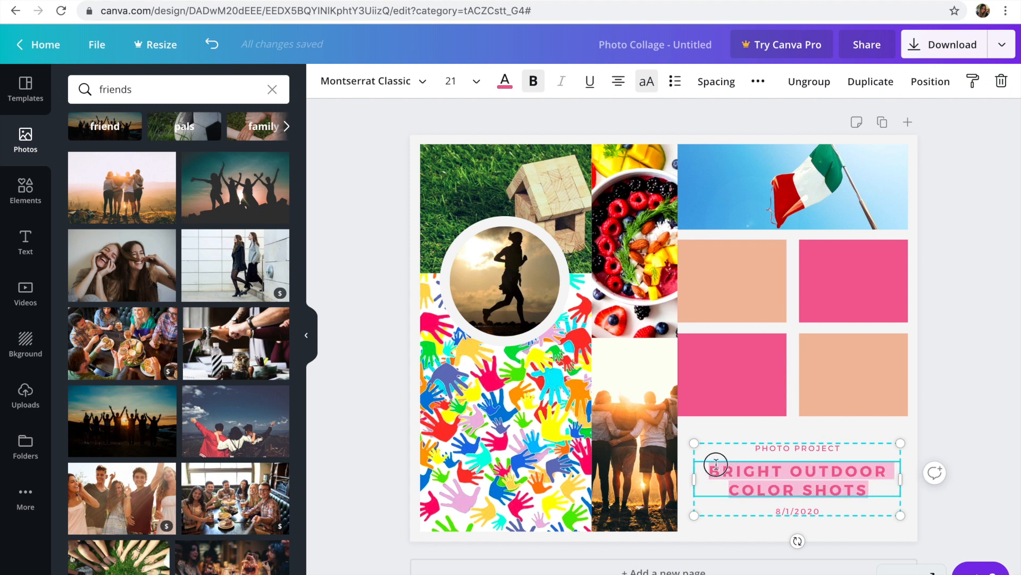
text(2020 NVIS)
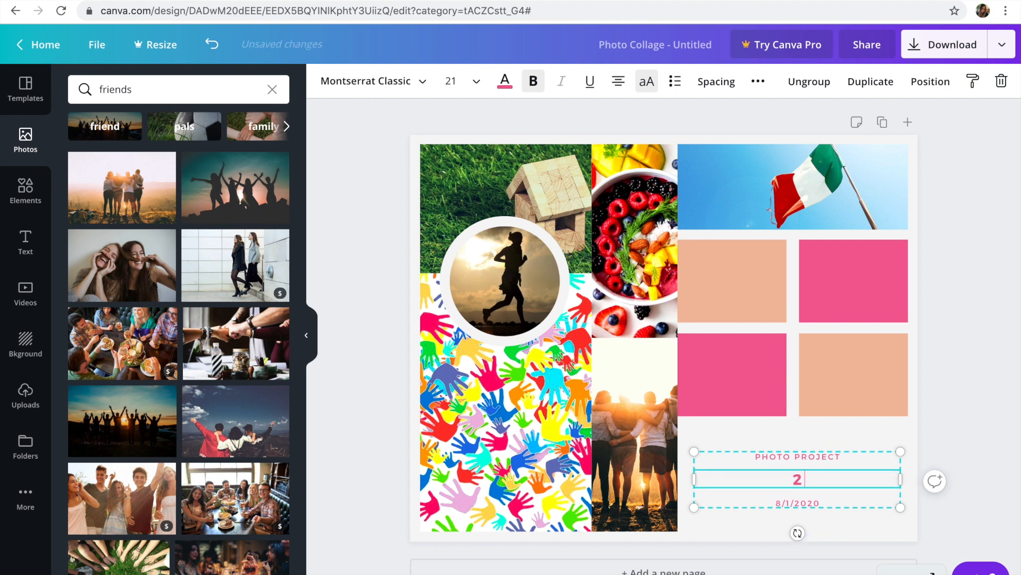
key(BackSpace)
key(BackSpace)
key(BackSpace)
key(BackSpace)
text(VISION BOARD)
- Ungroup the title text block so that its lines can be edited separately, and deselect it
click(781, 455)
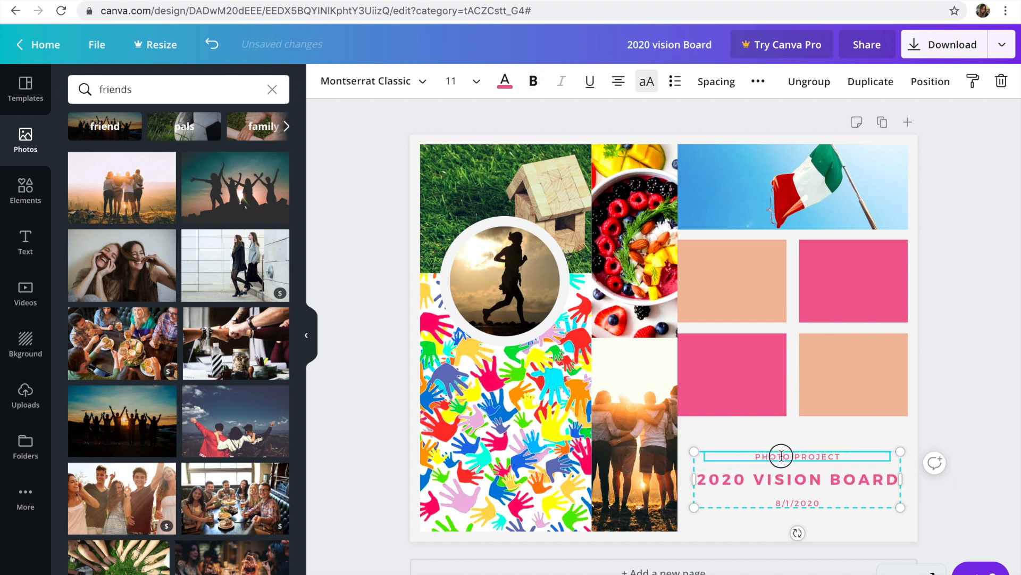
double_click(781, 456)
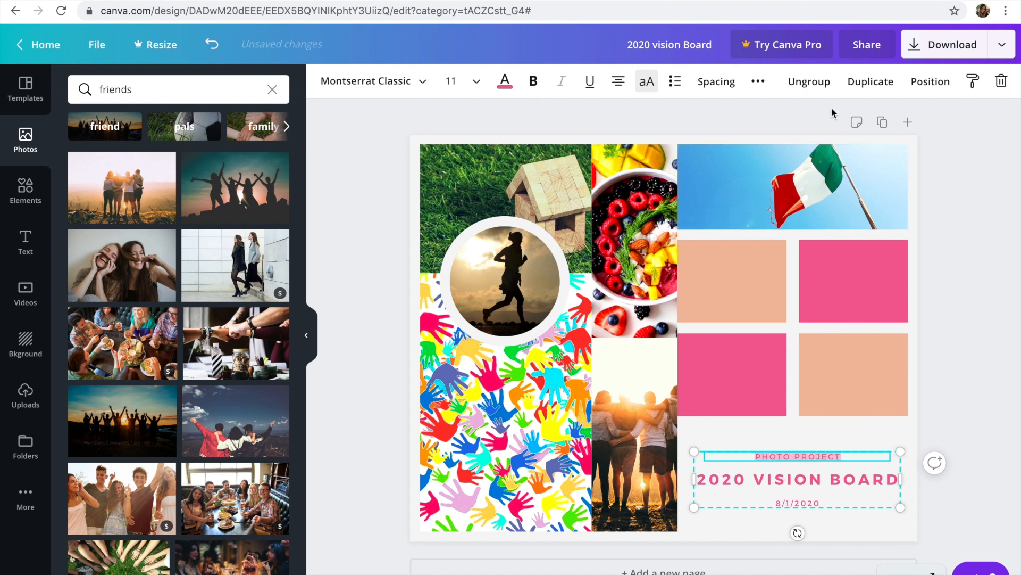
click(809, 81)
click(953, 329)
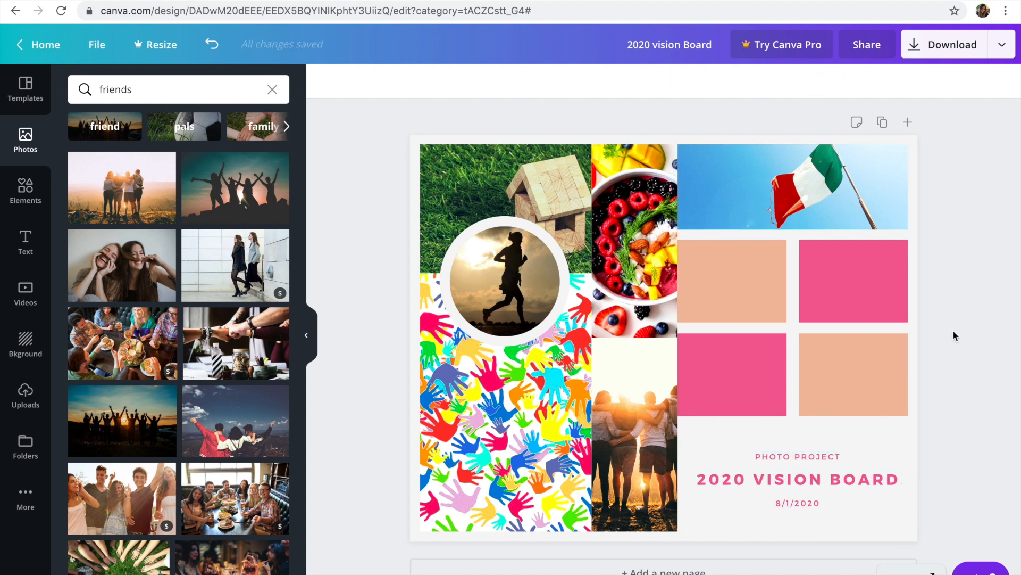
- Select the "PHOTO PROJECT" text and enlarge its text box to font size 13.4
click(822, 458)
double_click(819, 456)
double_click(819, 456)
click(818, 456)
drag(850, 456, 739, 458)
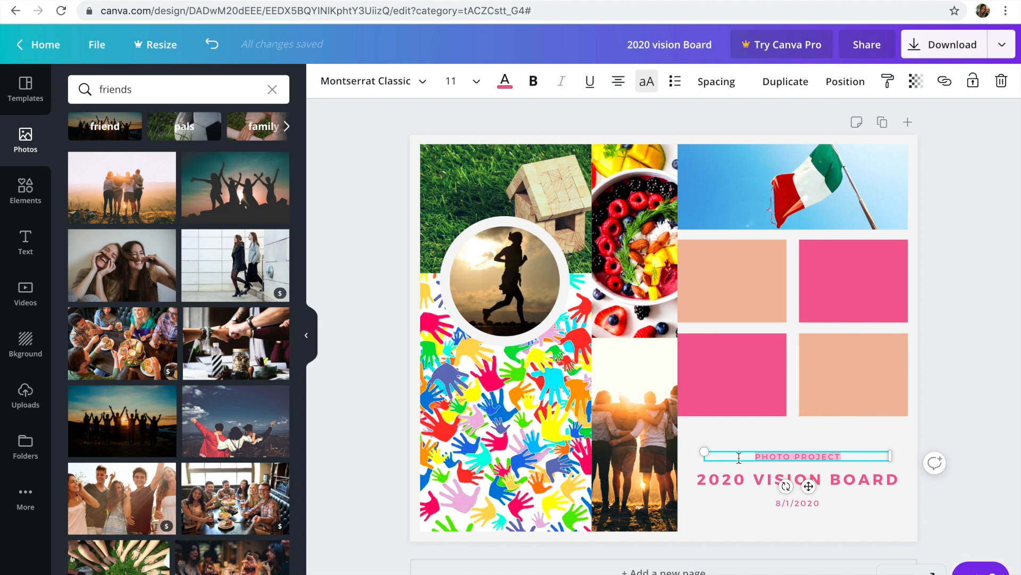
drag(703, 450, 664, 450)
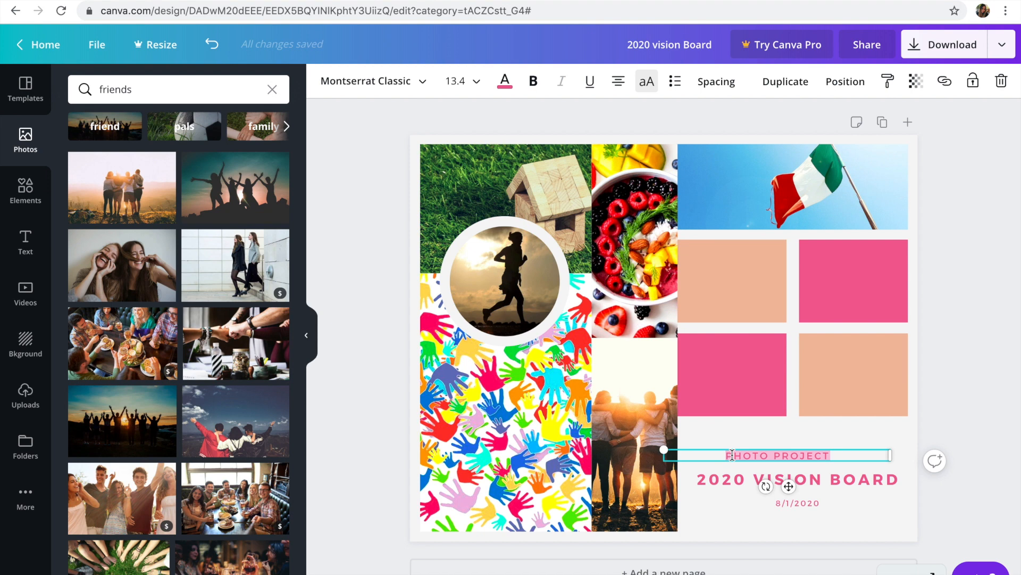
- Replace the "PHOTO PROJECT" text with "HEALTHY | CONSISTENT | GRATEFUL"
key(BackSpace)
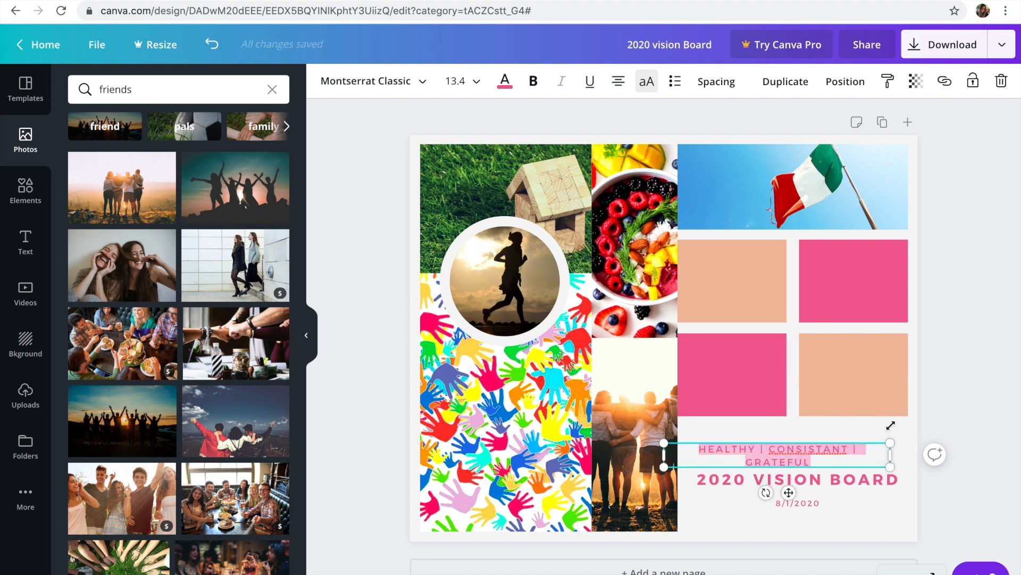
key(BackSpace)
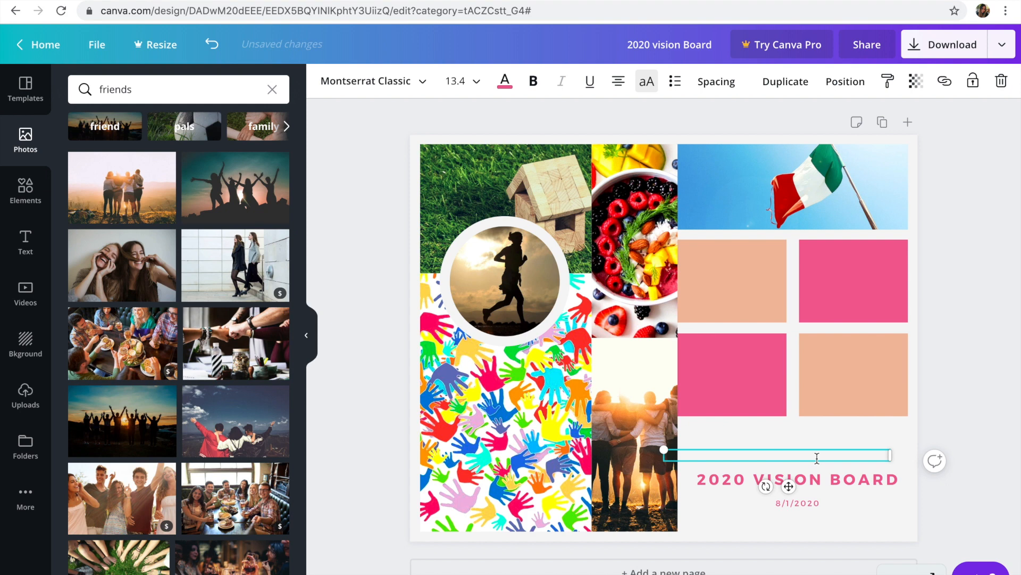
text(HEALTHY | CONB)
key(BackSpace)
text(SISTENT | GRATEFUL)
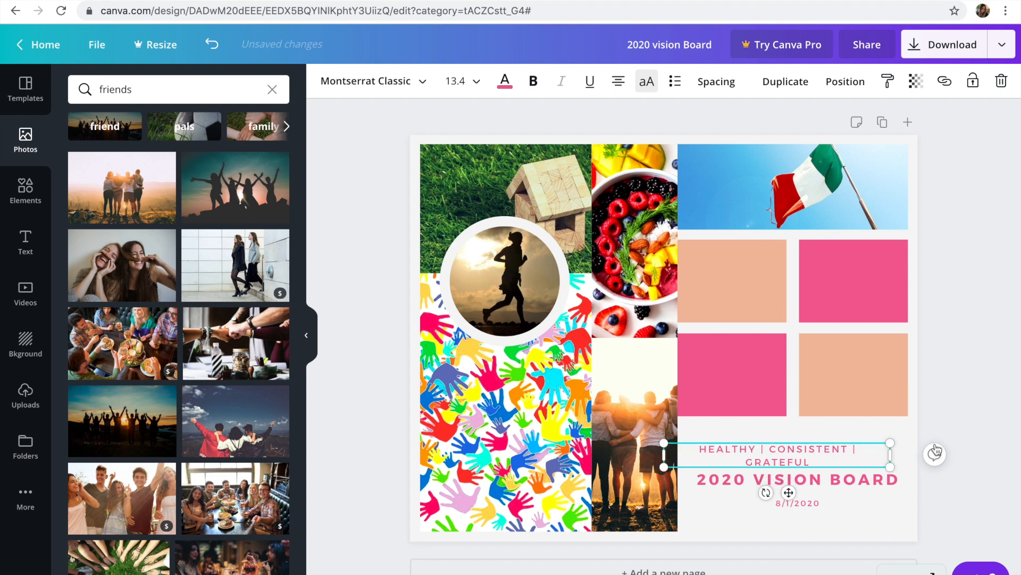
- Widen the "HEALTHY | CONSISTENT | GRATEFUL" box to fit one line, and move it and the title up toward the colored squares
drag(890, 455, 950, 455)
click(952, 413)
drag(889, 458, 872, 440)
drag(860, 476, 855, 462)
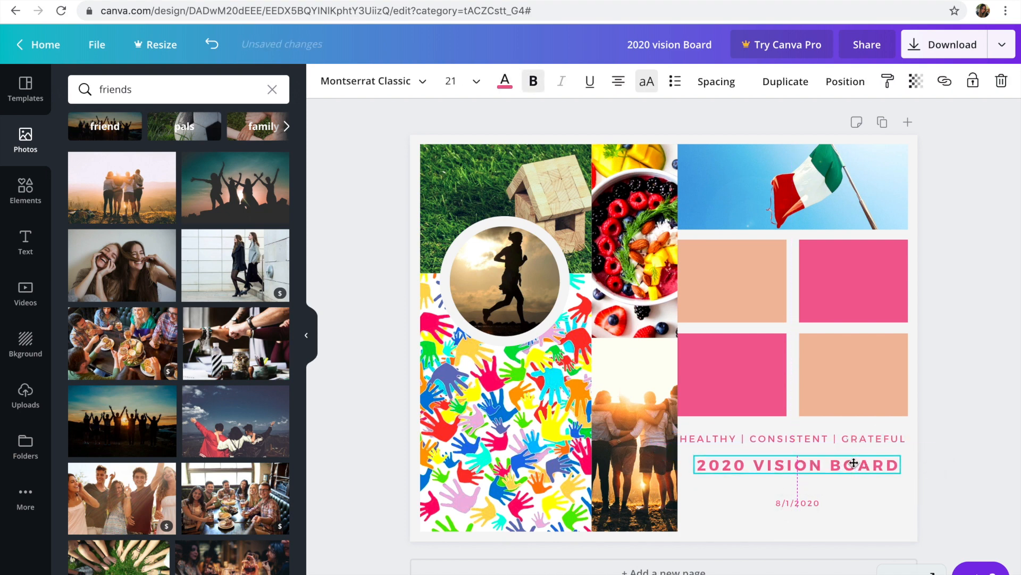
- Delete the "8/1/2020" date line and move the title and the tagline down into the freed space
click(818, 504)
key(Delete)
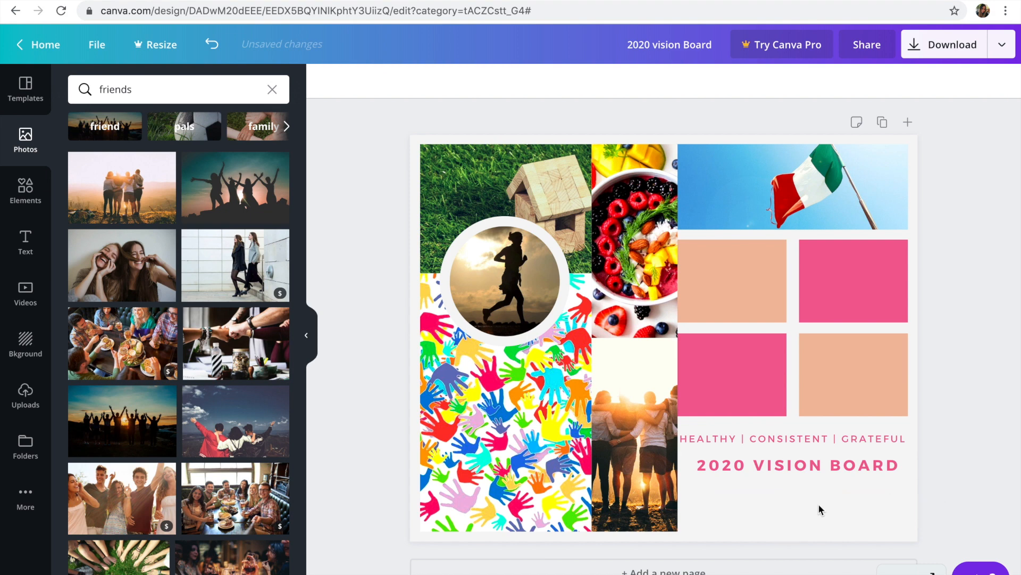
click(751, 470)
drag(751, 470, 746, 492)
drag(761, 439, 762, 451)
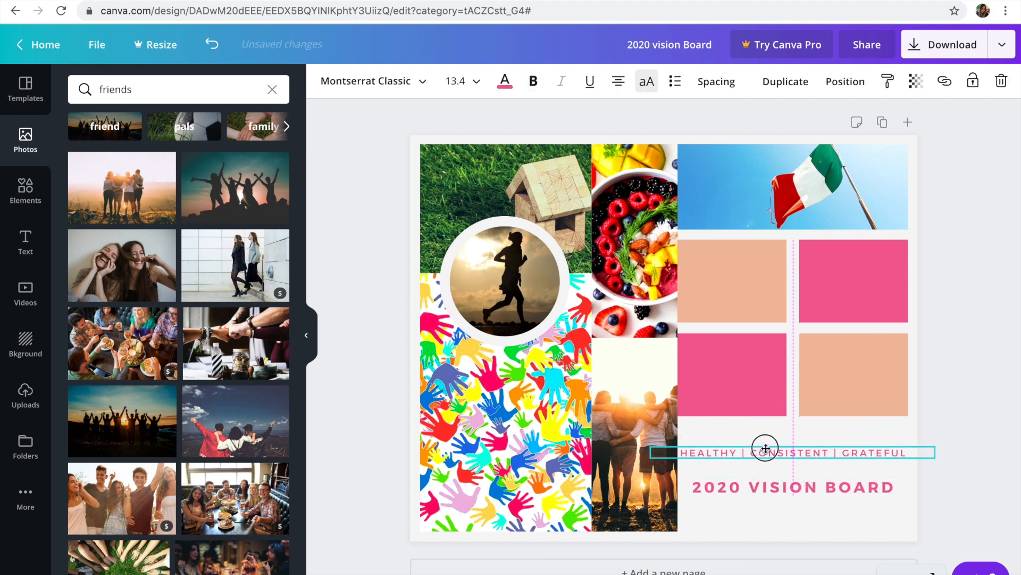
- Change the page's background color to white
click(736, 526)
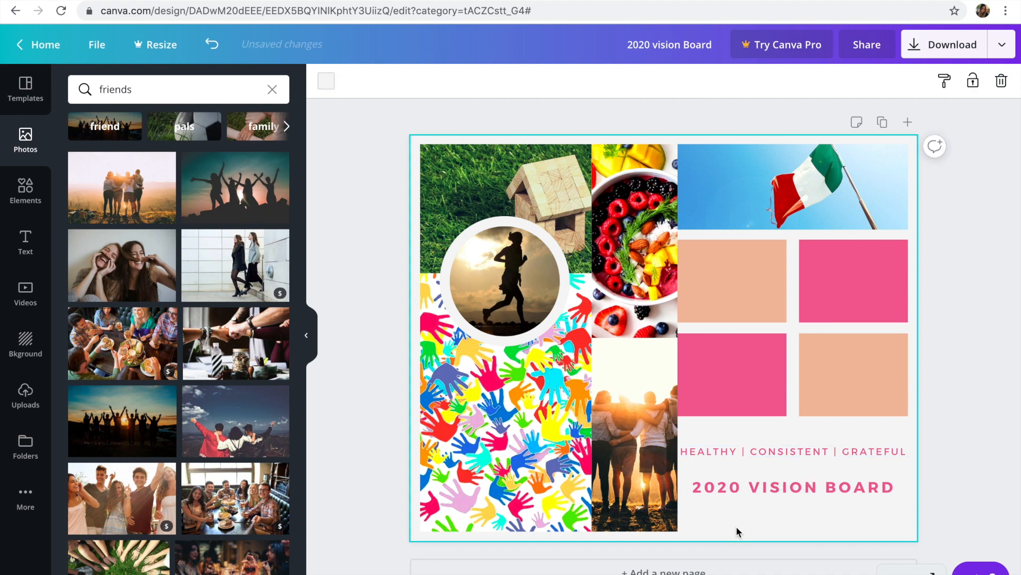
click(328, 84)
click(274, 294)
- Recolor the "2020 VISION BOARD" title with the custom red #ed1313
click(761, 489)
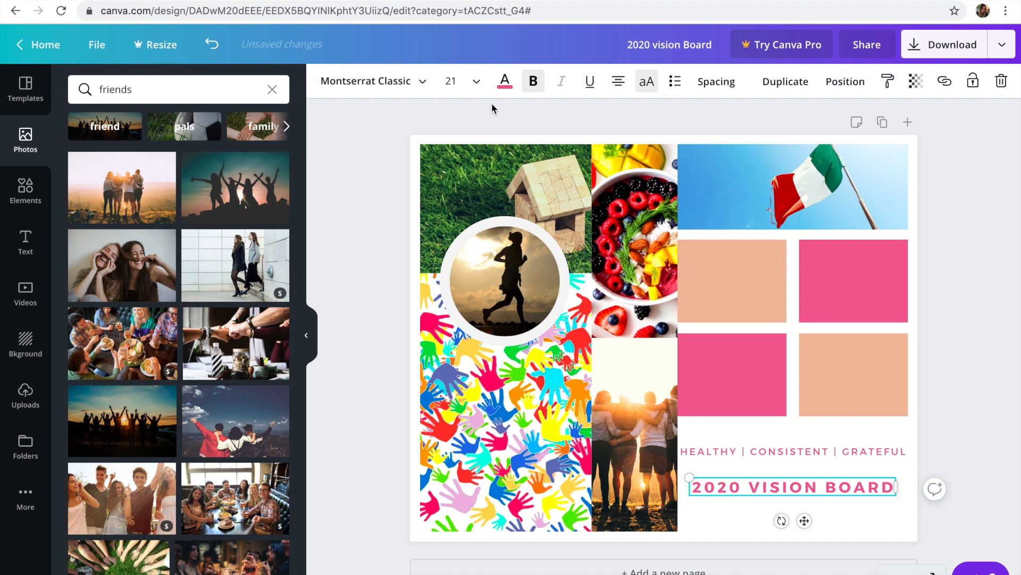
click(505, 80)
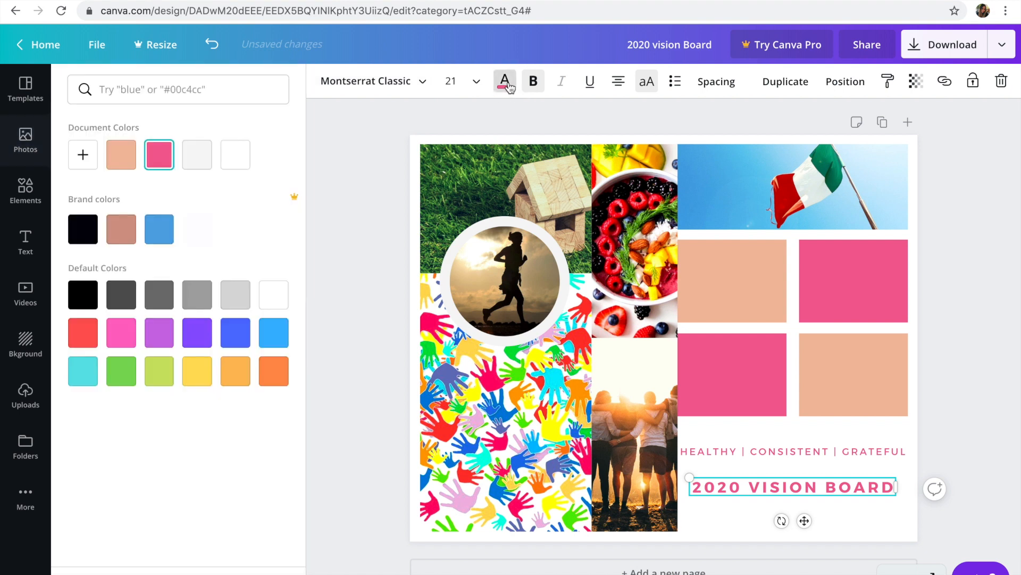
click(82, 154)
drag(195, 190, 109, 191)
drag(254, 276, 79, 268)
drag(103, 219, 254, 192)
click(938, 296)
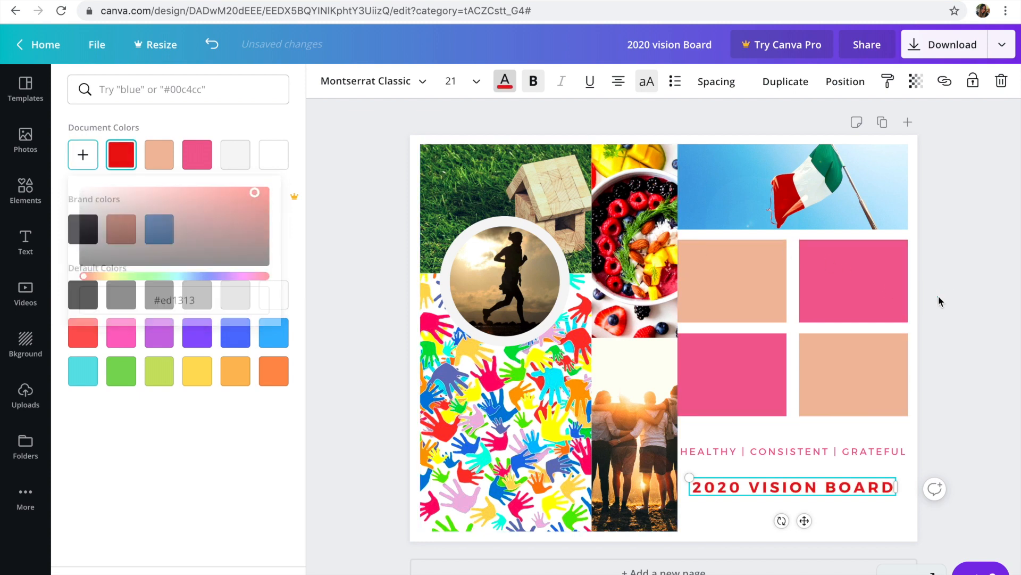
- Add a heading text box and place it over the upper peach square
click(787, 338)
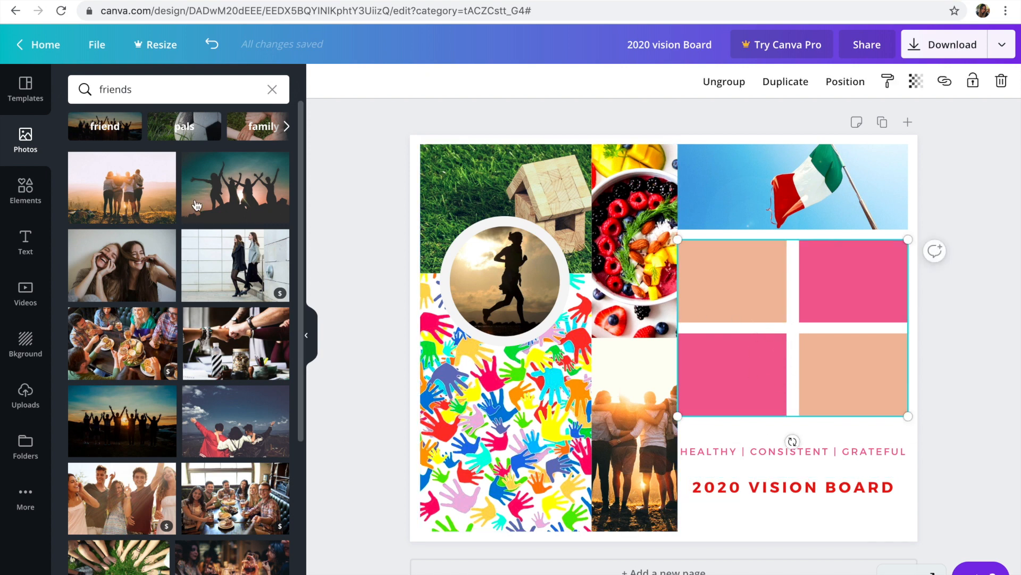
click(24, 239)
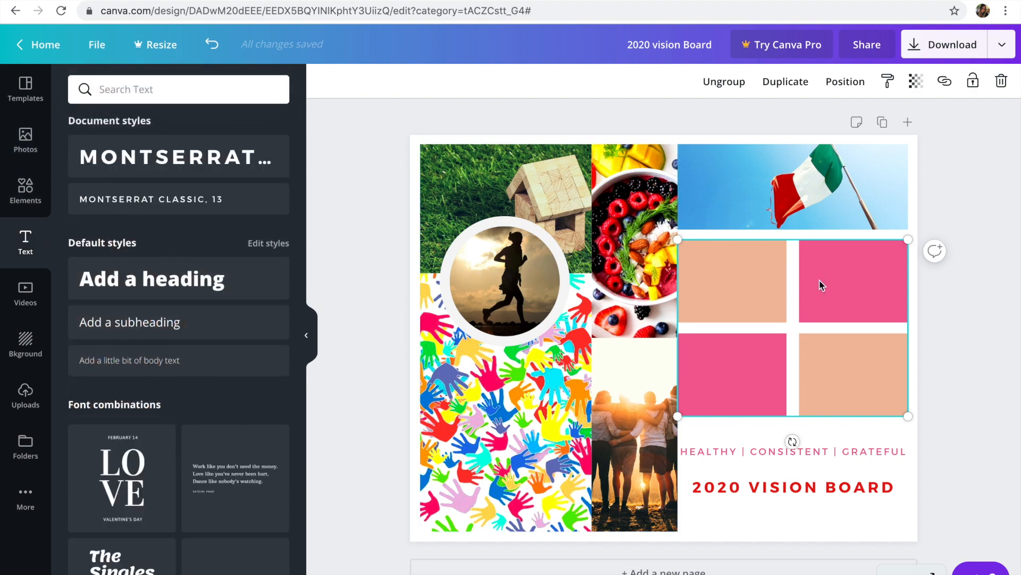
click(146, 277)
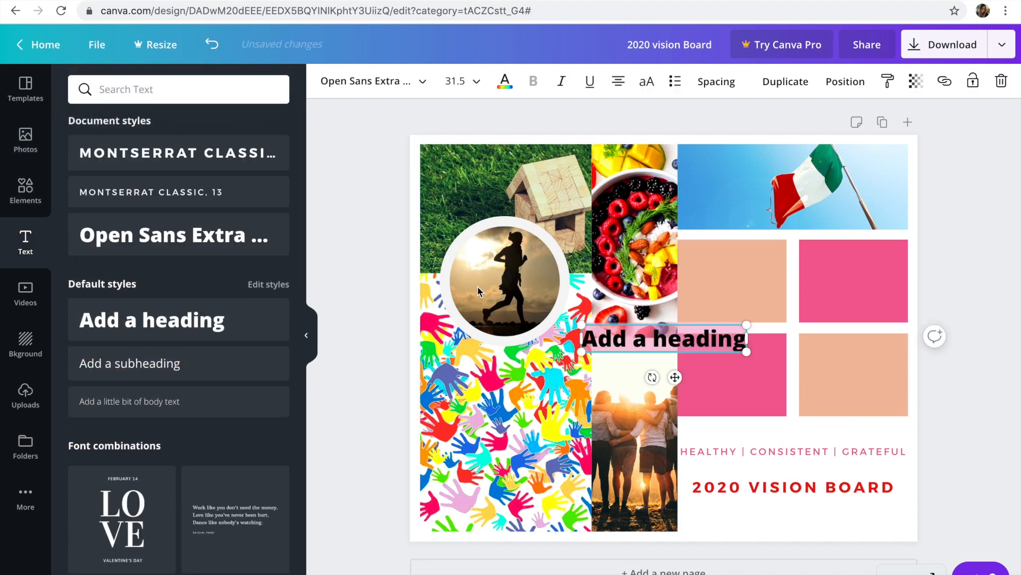
click(669, 332)
drag(688, 317, 742, 277)
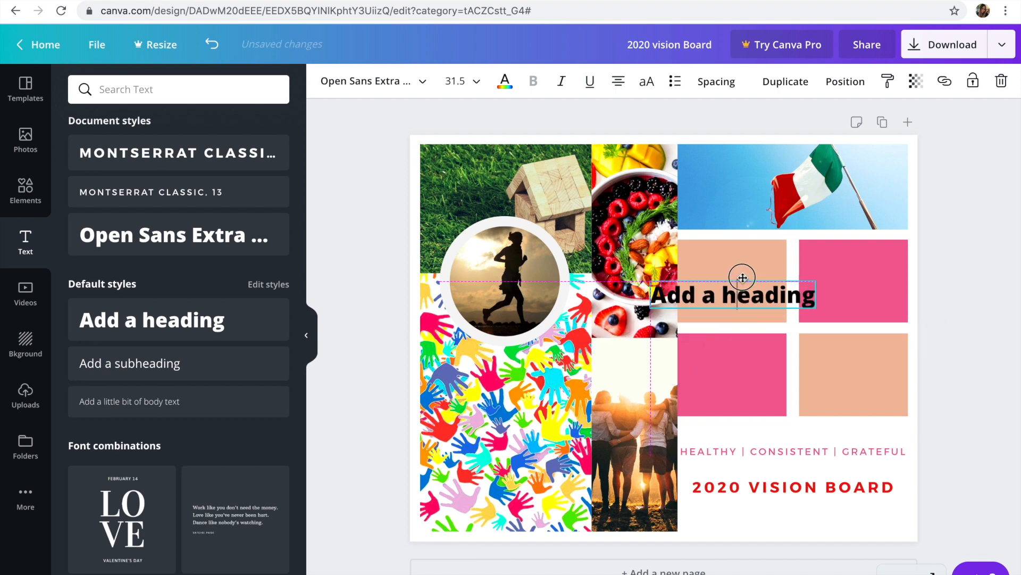
- Replace the placeholder heading text with the quote "Look forward, never back", including its quotation marks
click(742, 287)
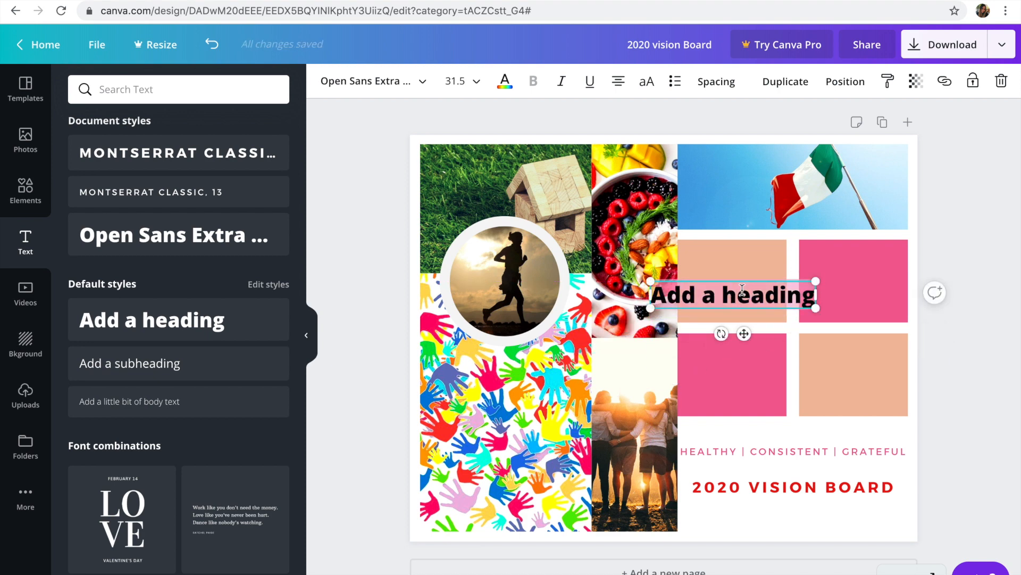
key(BackSpace)
text("L)
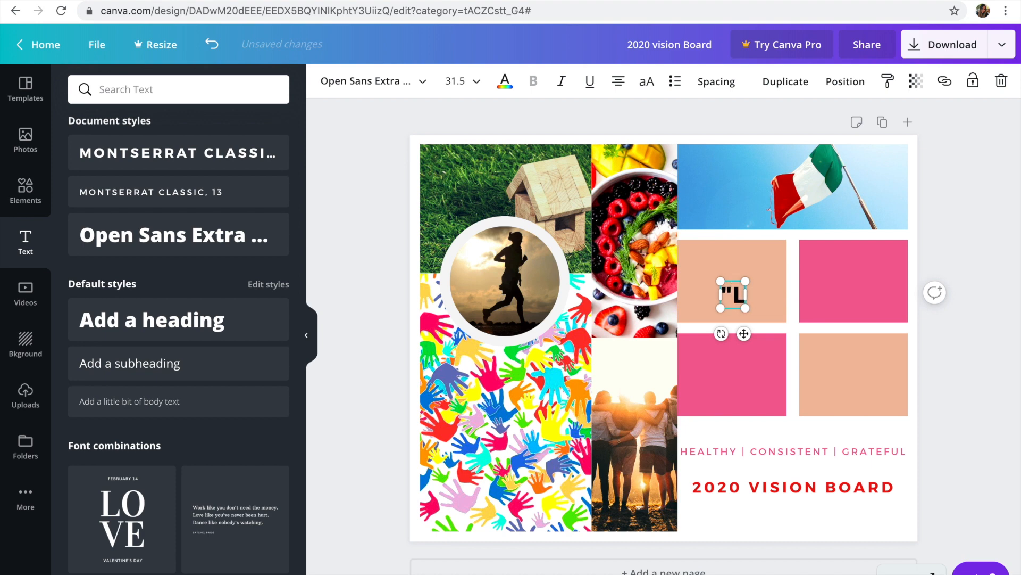
text(ook forwa)
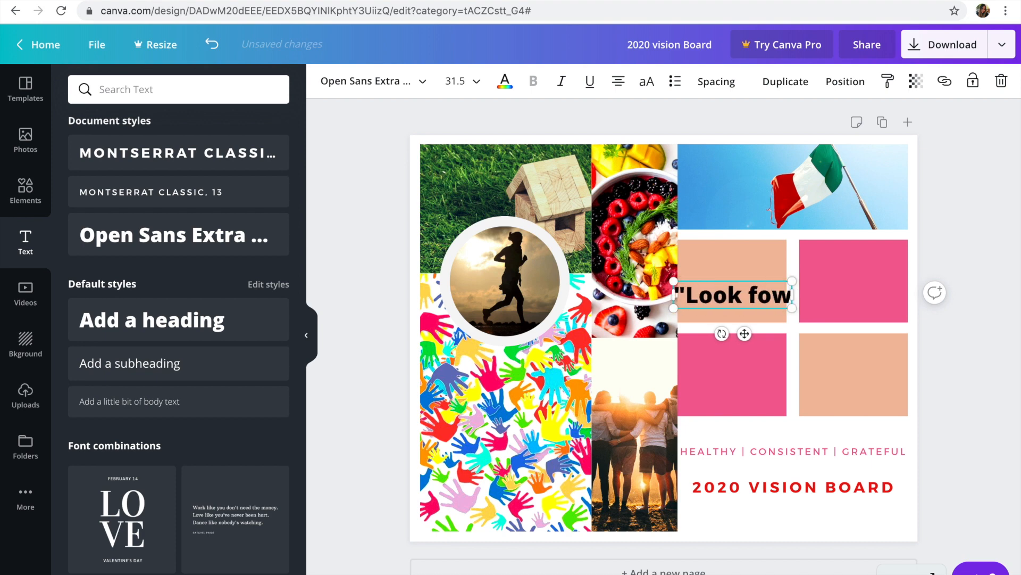
key(BackSpace)
key(BackSpace)
text(war)
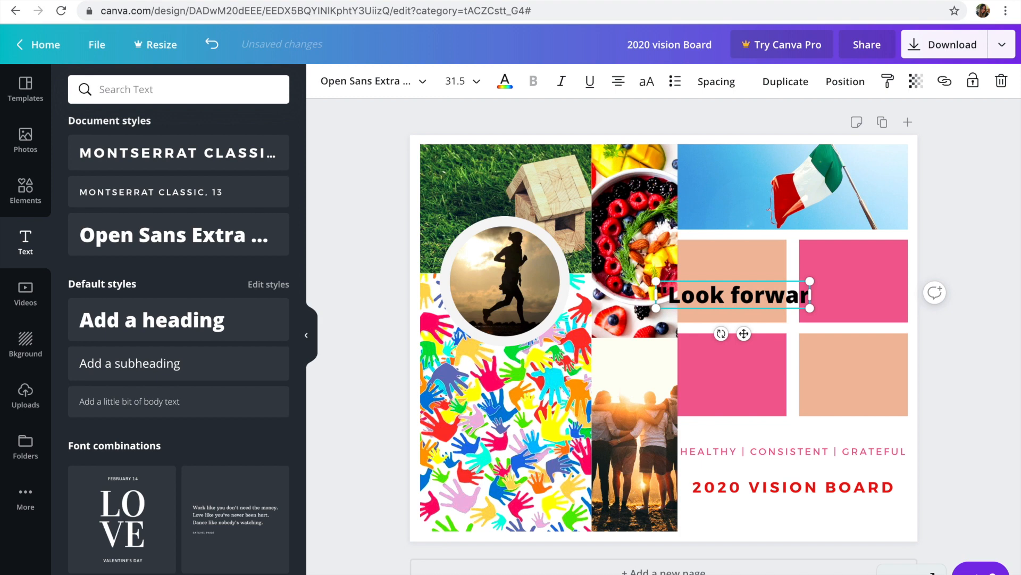
text(d, ne)
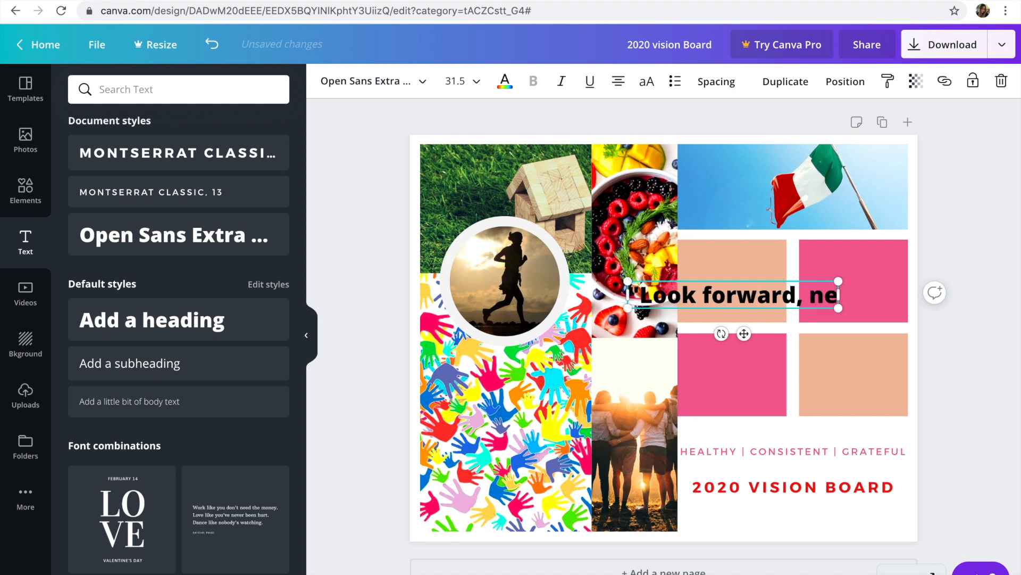
text(ver bac)
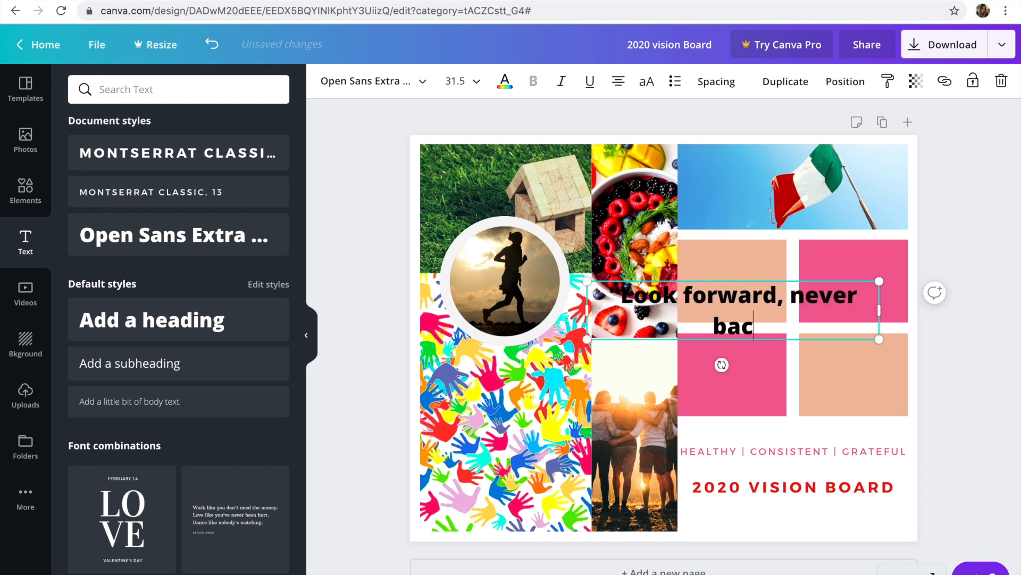
text(k")
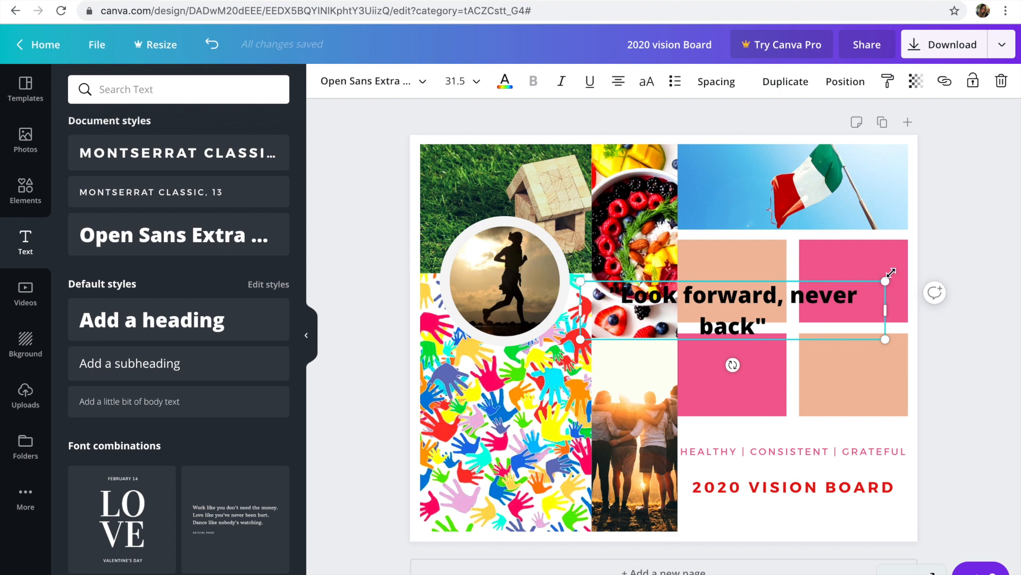
- Shrink the quote to font size 11.3 inside the upper peach square and place a duplicate on the upper pink square
drag(797, 287, 685, 304)
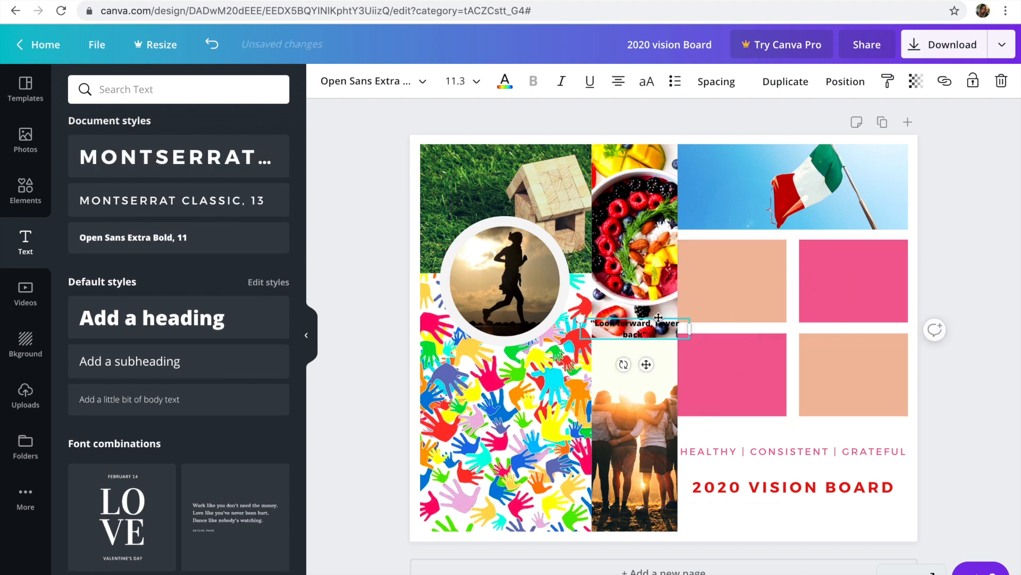
drag(661, 317, 756, 266)
click(786, 81)
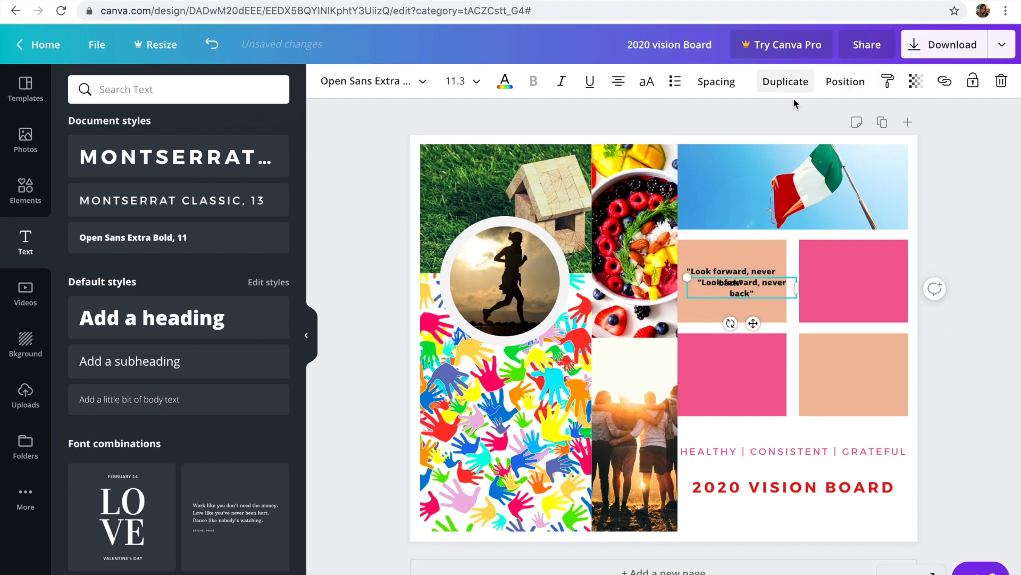
drag(767, 281, 879, 275)
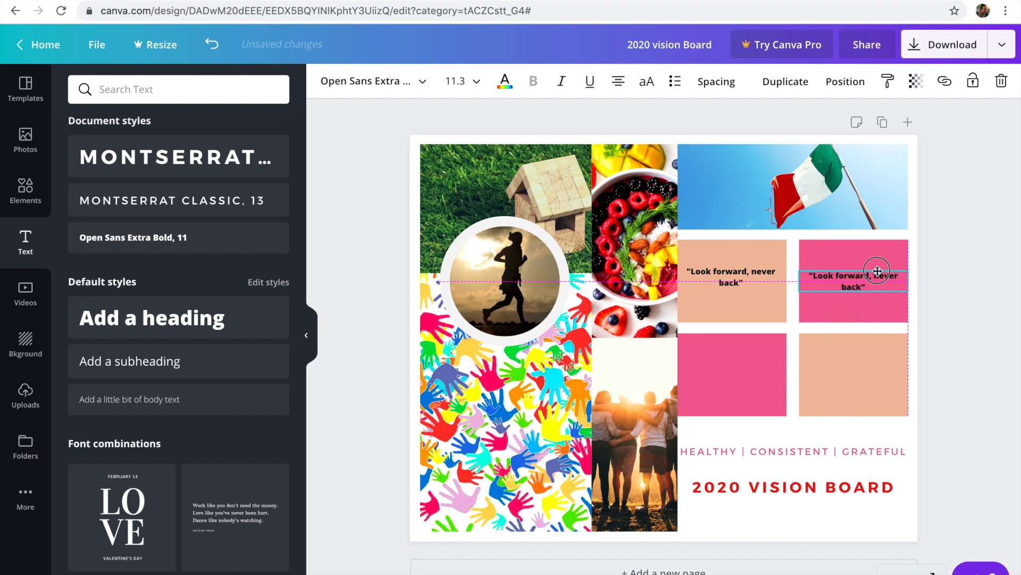
- Change the text on the upper pink square to "What's your one thing!" and deselect it
double_click(872, 280)
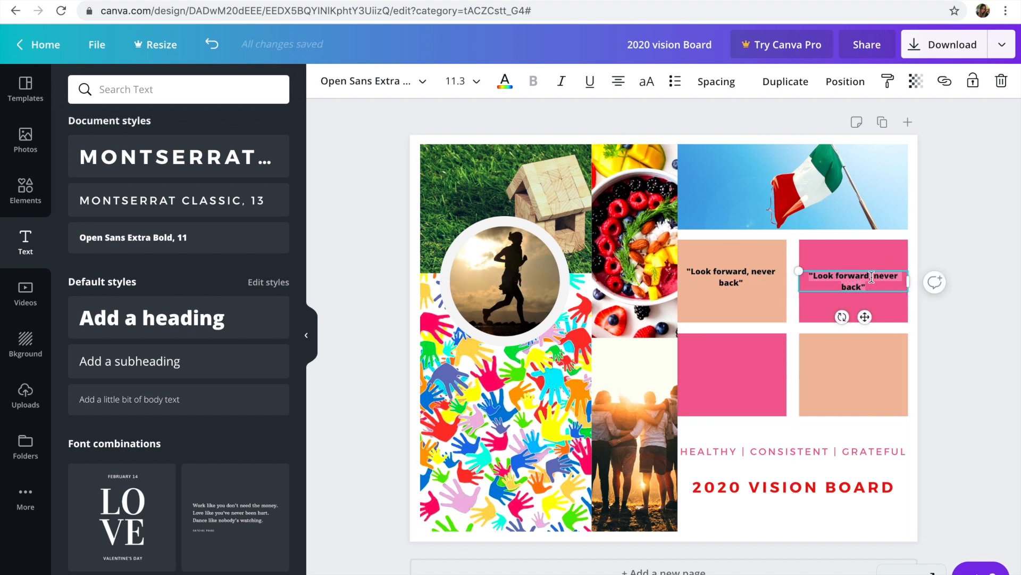
text(Wha)
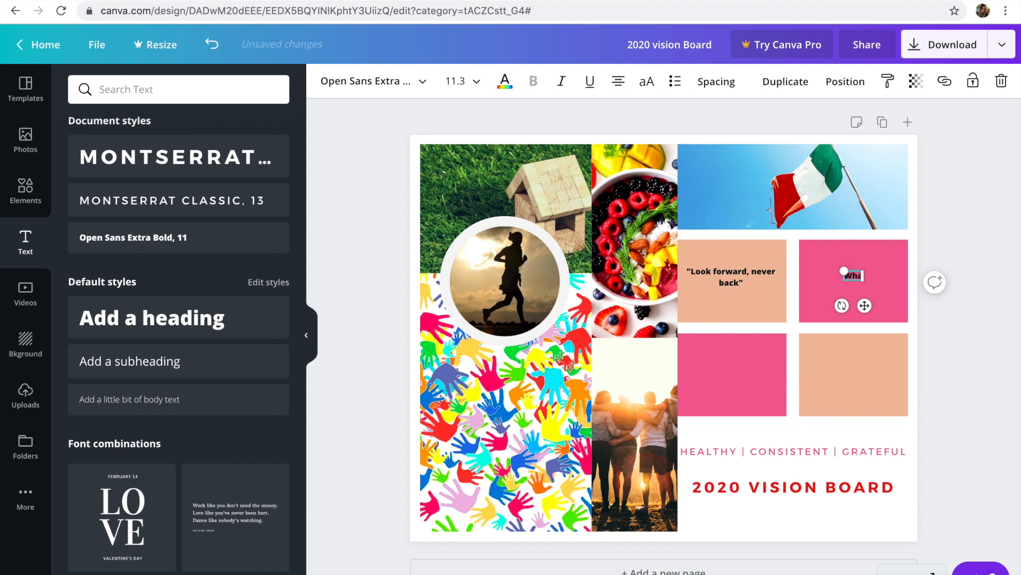
text(t's nyour one)
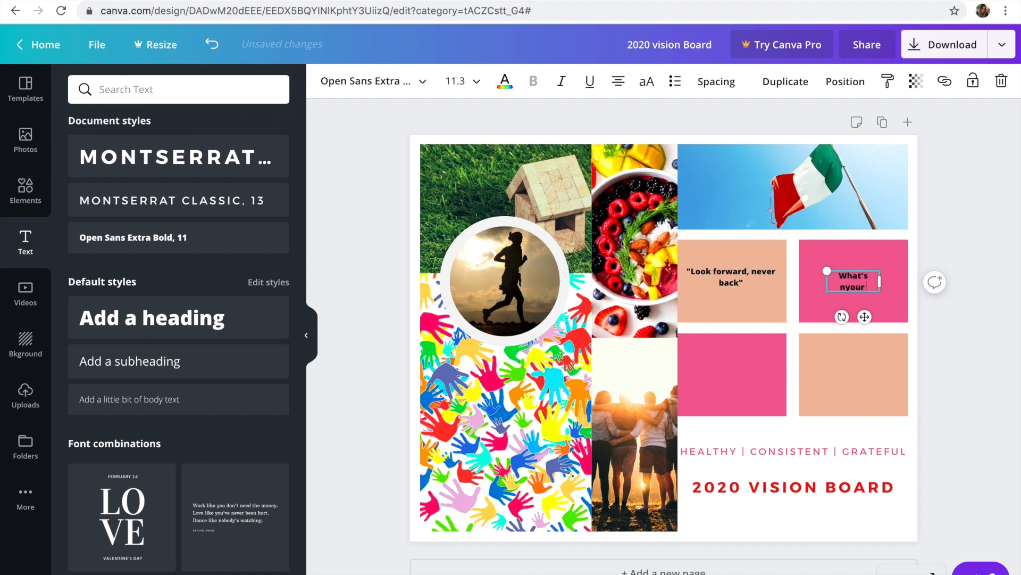
key(BackSpace)
key(BackSpace)
key(BackSpace)
key(BackSpace)
key(BackSpace)
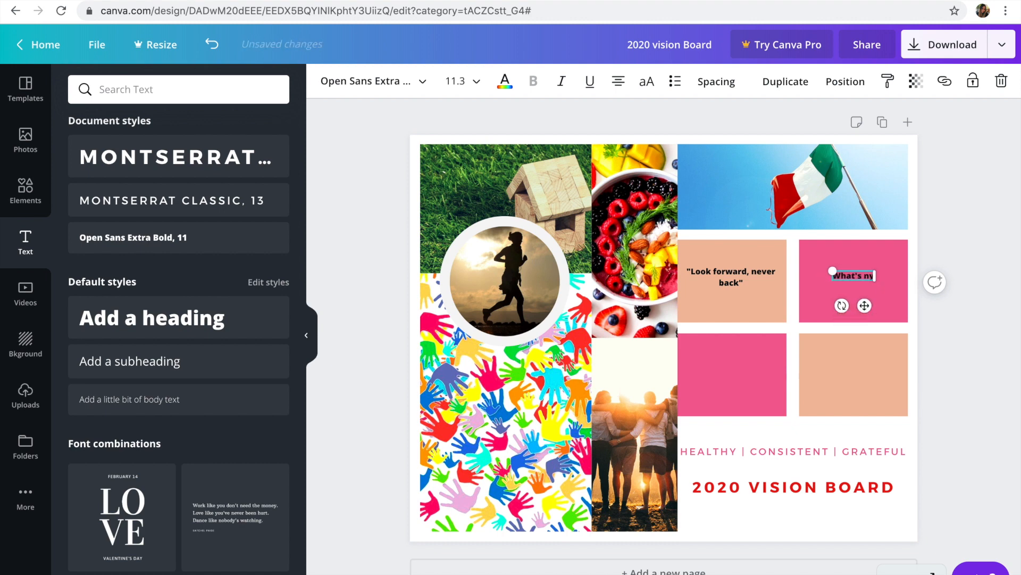
text(ou)
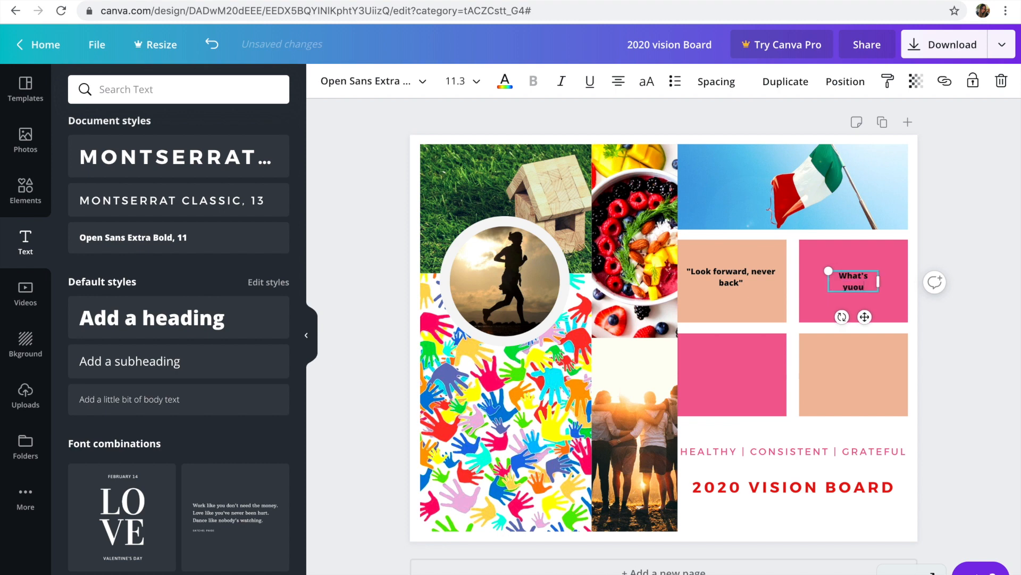
key(BackSpace)
key(BackSpace)
text(our one thing)
click(921, 268)
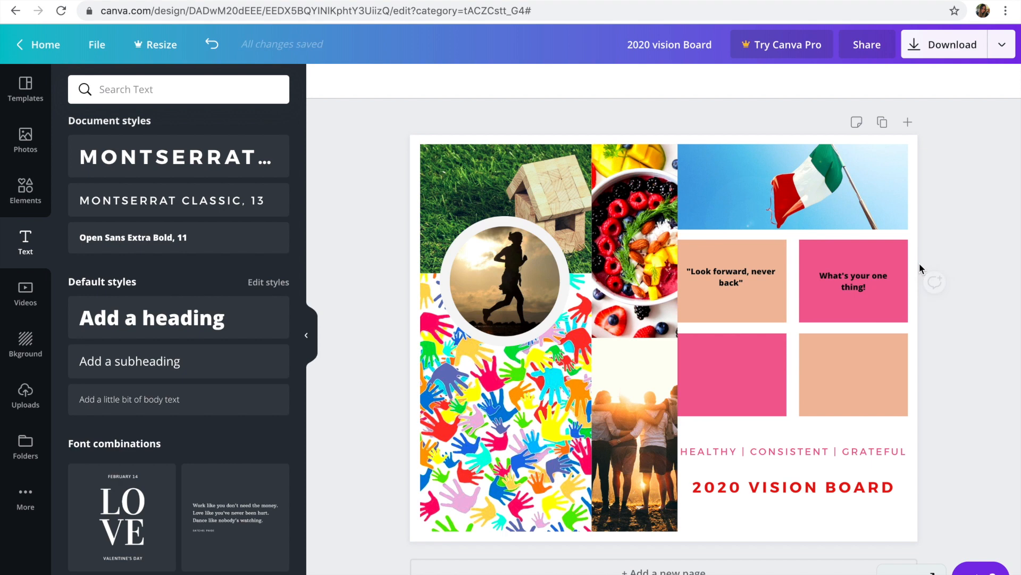
- Duplicate the "What's your one thing!" text onto the lower pink square and the lower peach square
click(843, 289)
click(785, 82)
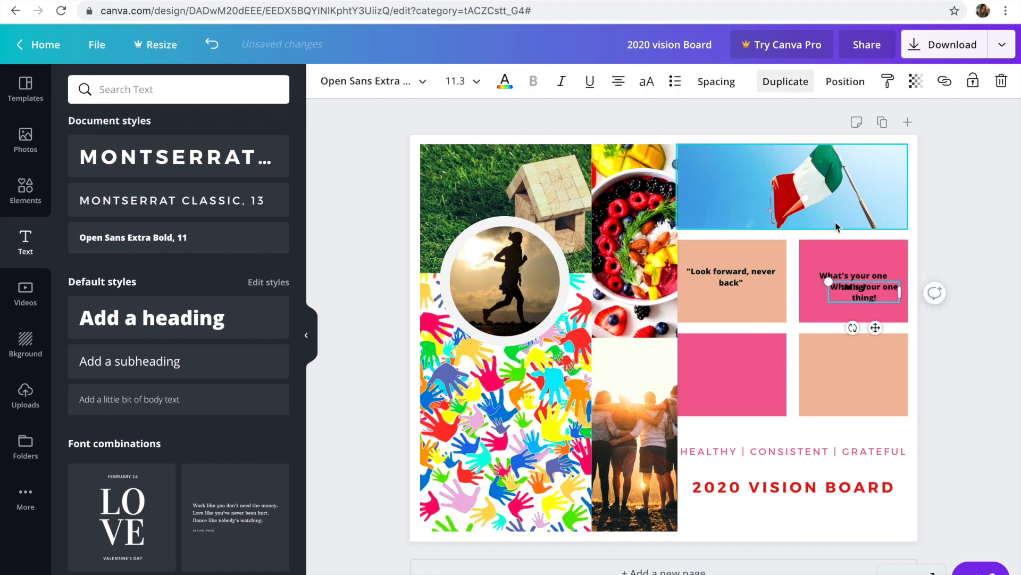
drag(824, 316, 701, 409)
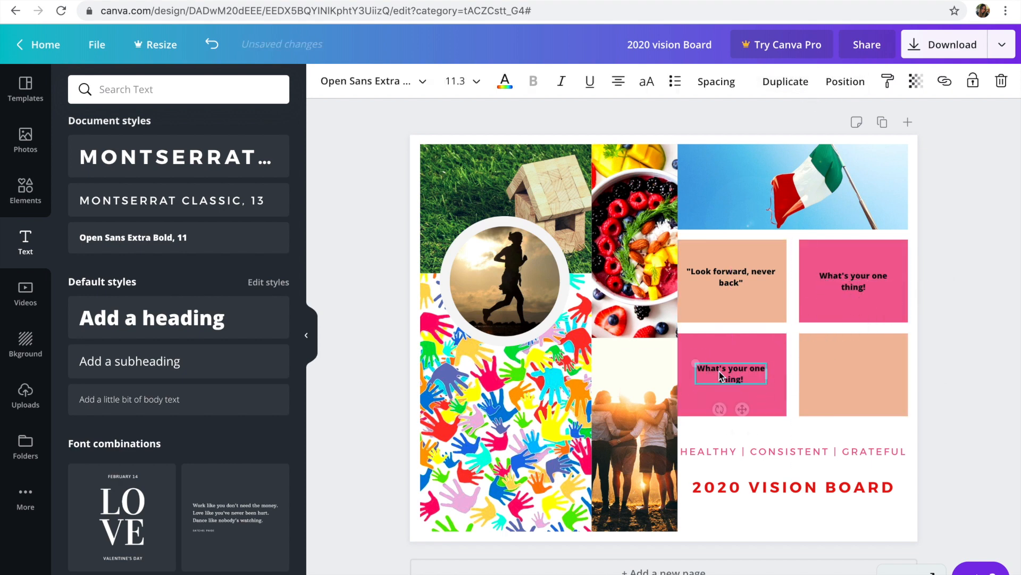
click(786, 81)
drag(742, 389, 853, 377)
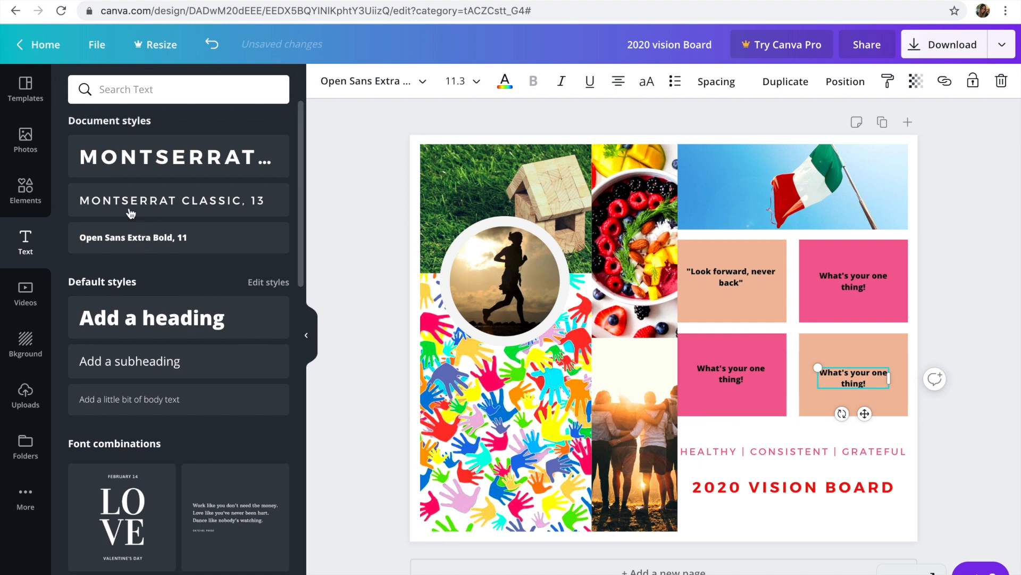
- Add a heading text and place it over the lower part of the colorful handprints picture
click(152, 324)
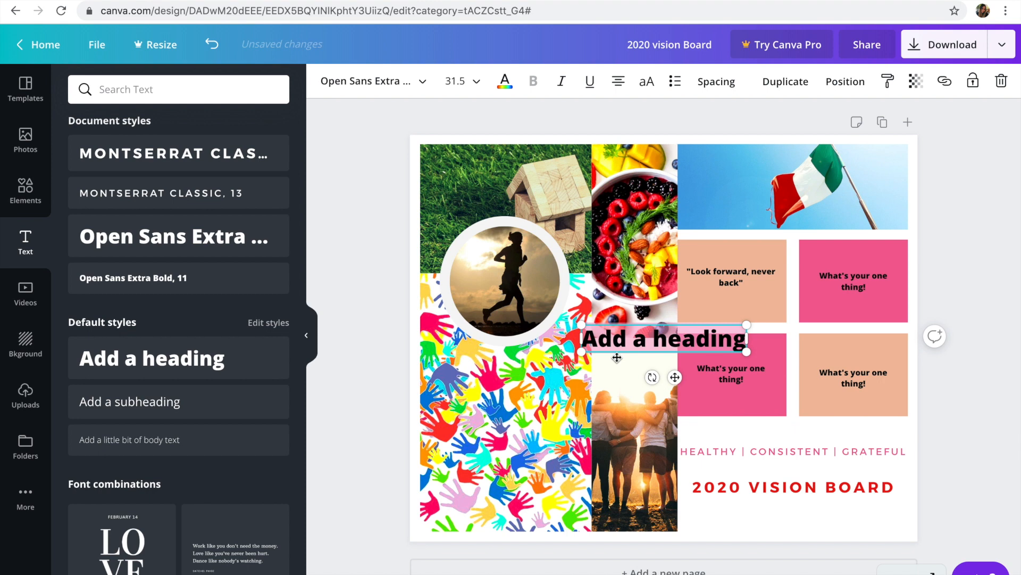
drag(617, 352, 461, 490)
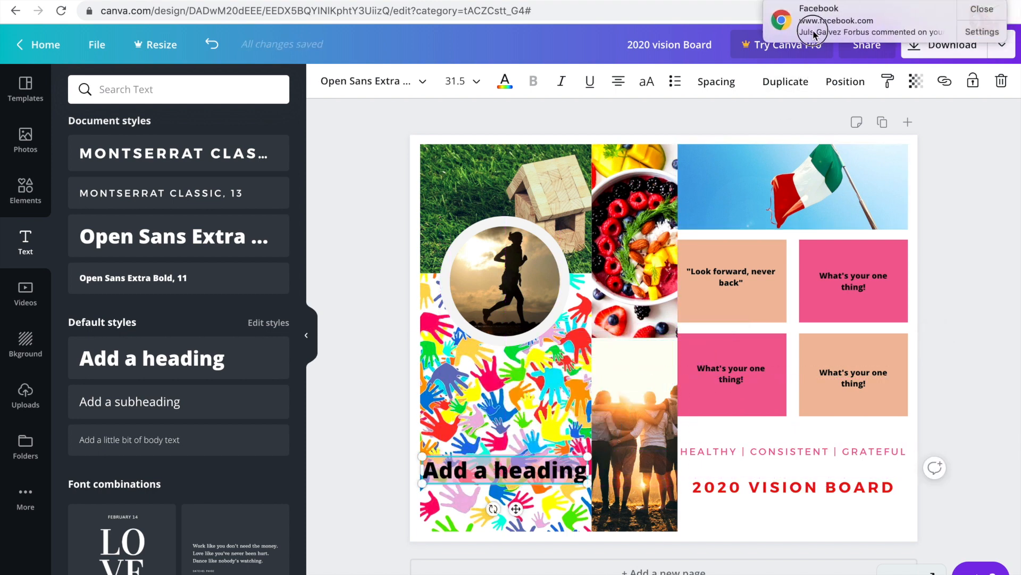
triple_click(526, 472)
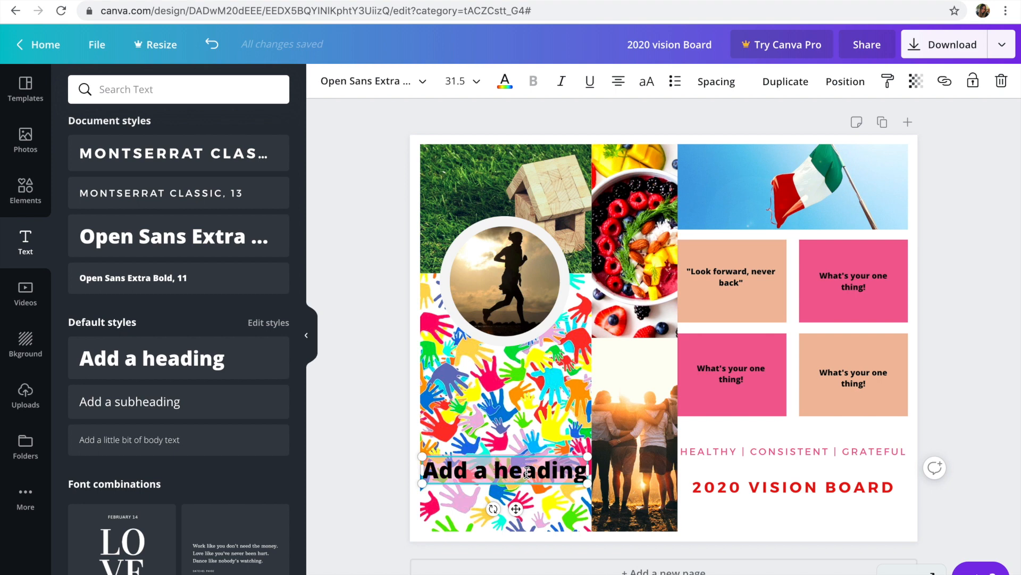
- Change the heading to "Volunteer at 4 different places throughout the year!" and shrink it to font size 15 within the handprints picture
text(Volune)
key(BackSpace)
text(teer at)
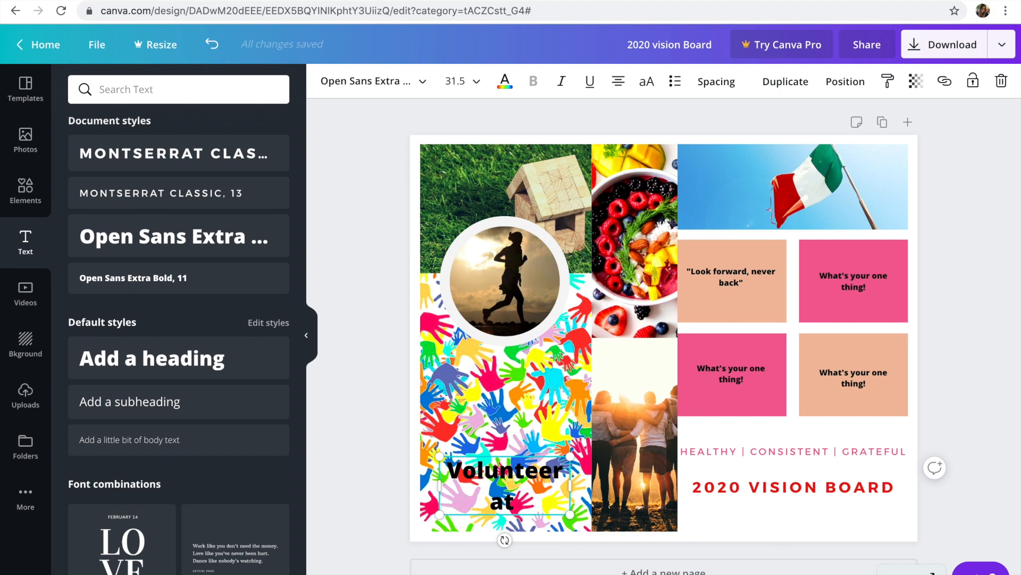
text( 4)
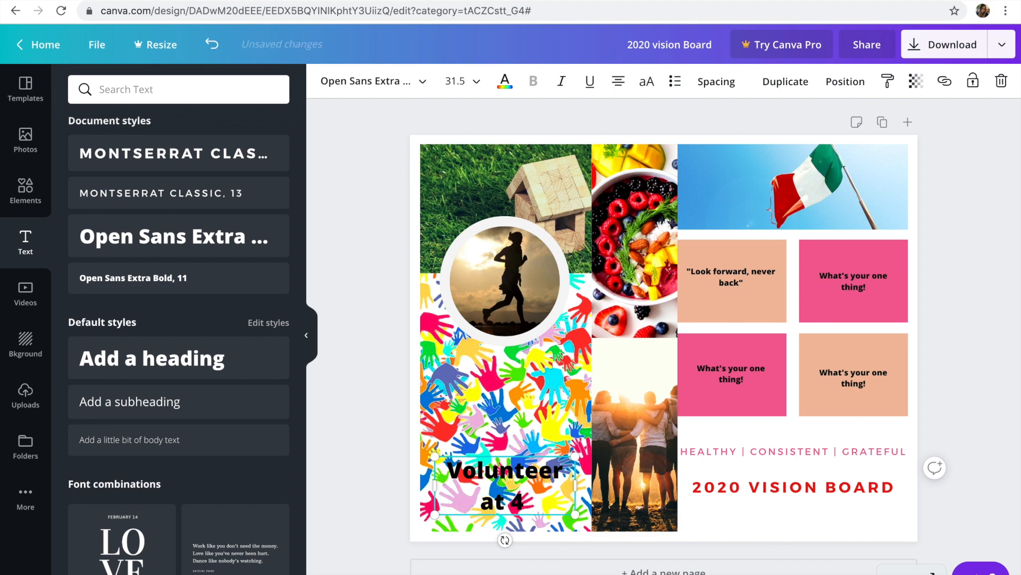
text( differen)
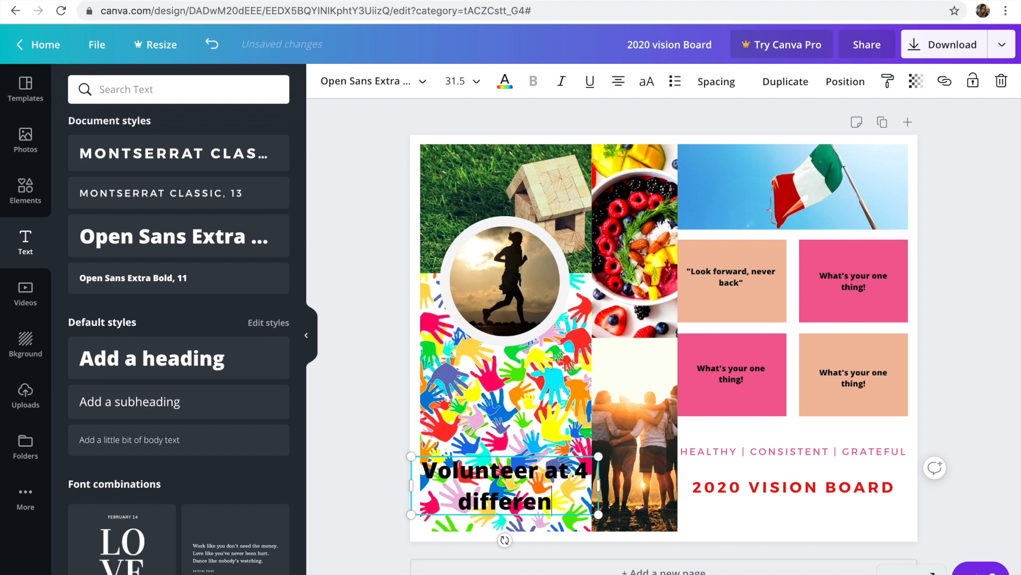
text(t plac)
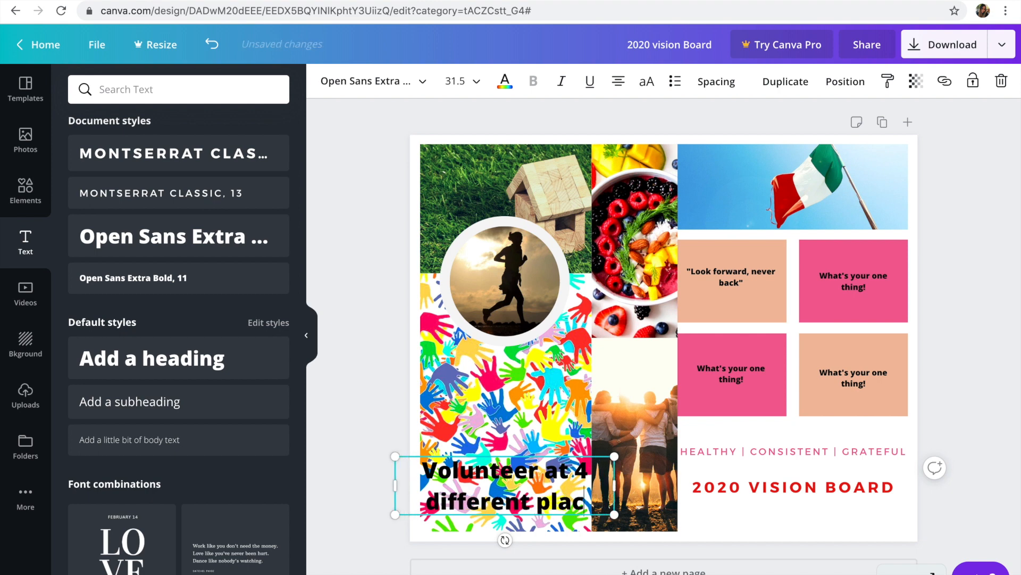
text(es throughtout)
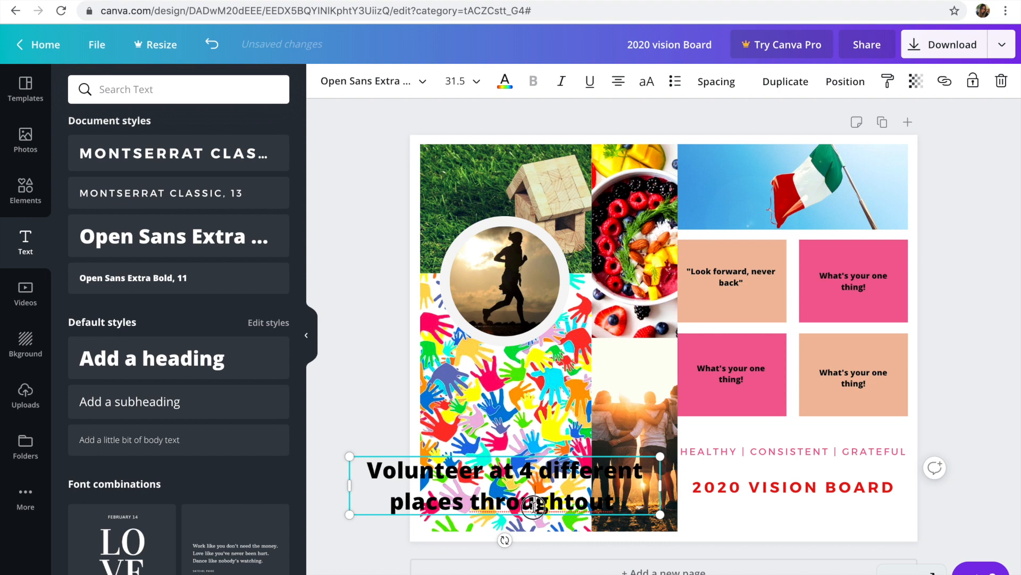
right_click(534, 505)
click(575, 353)
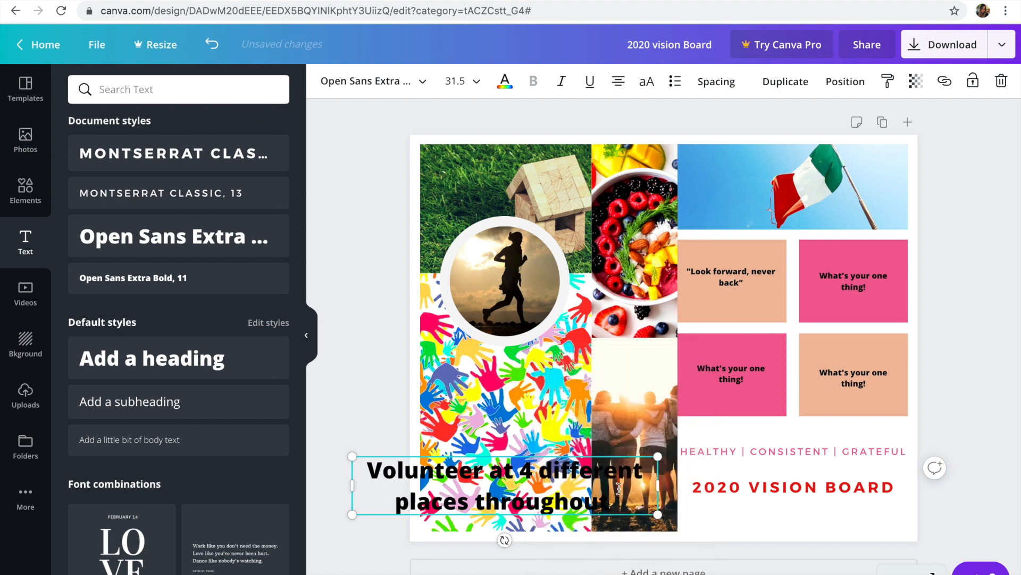
click(623, 497)
text(the year!)
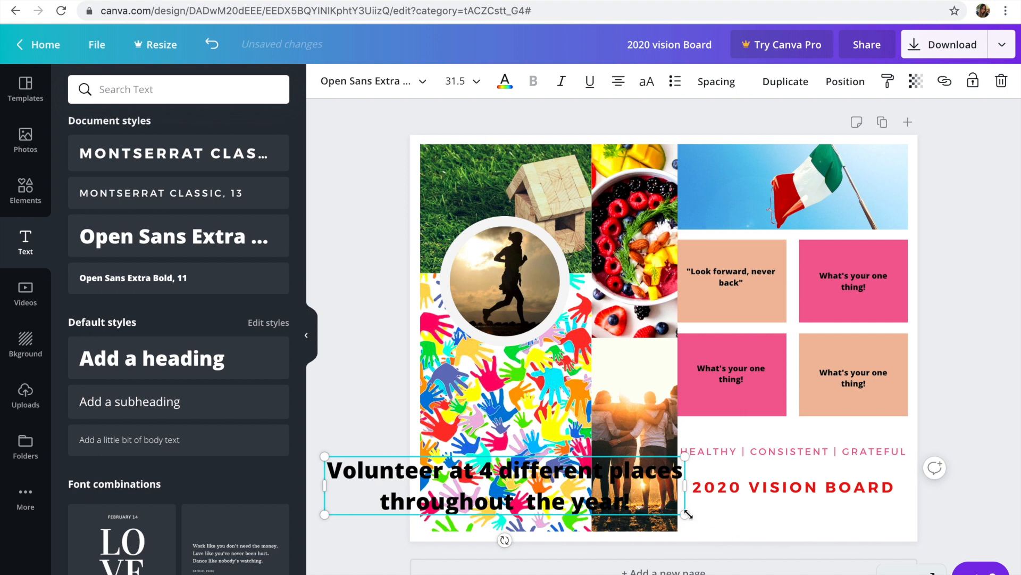
drag(688, 515, 498, 526)
drag(496, 466, 513, 437)
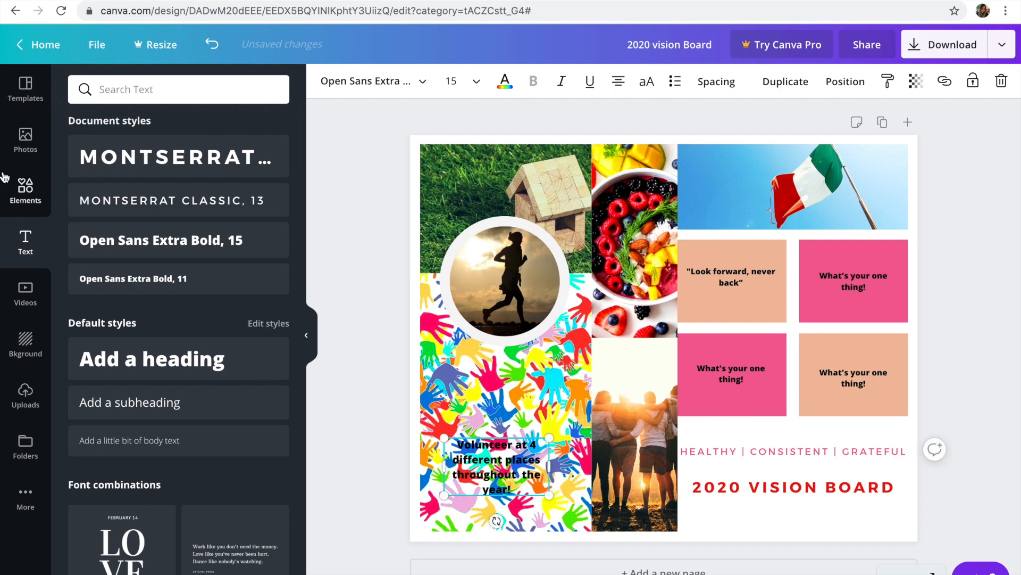
- Add a gray square over the volunteer text on the handprints picture and send it backward behind the text
click(18, 189)
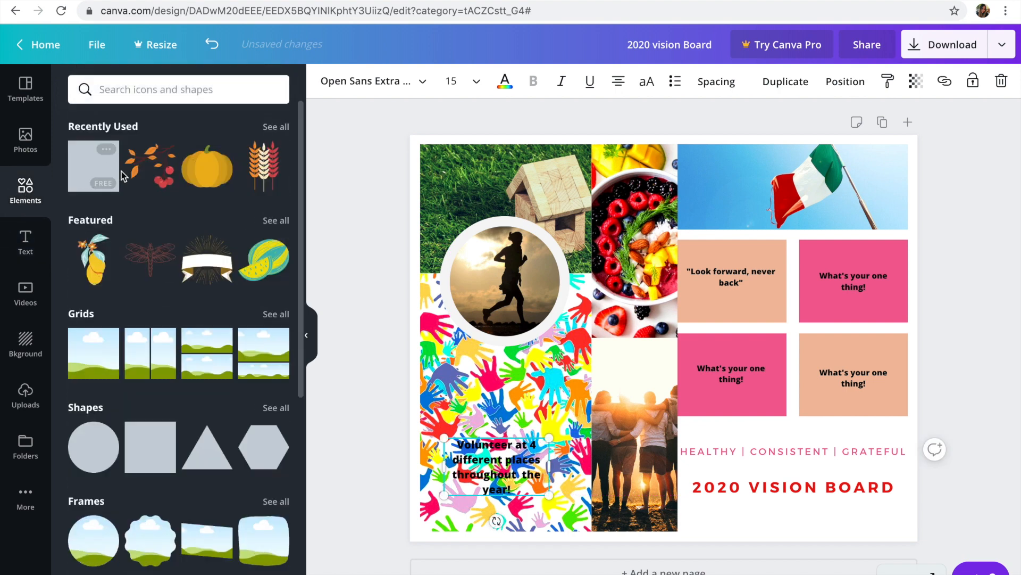
click(106, 171)
drag(815, 177, 612, 390)
drag(542, 456, 480, 468)
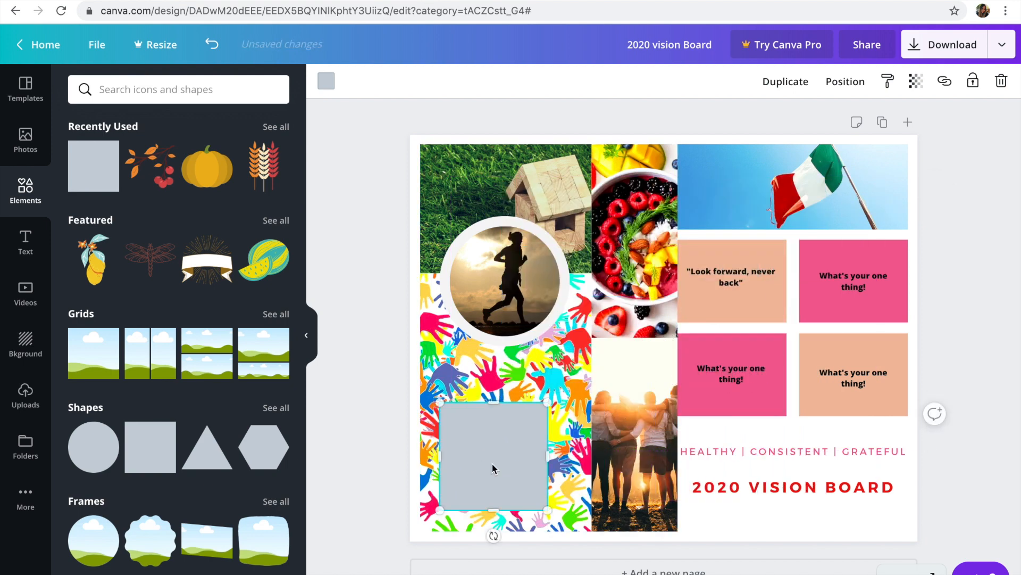
click(852, 83)
click(788, 127)
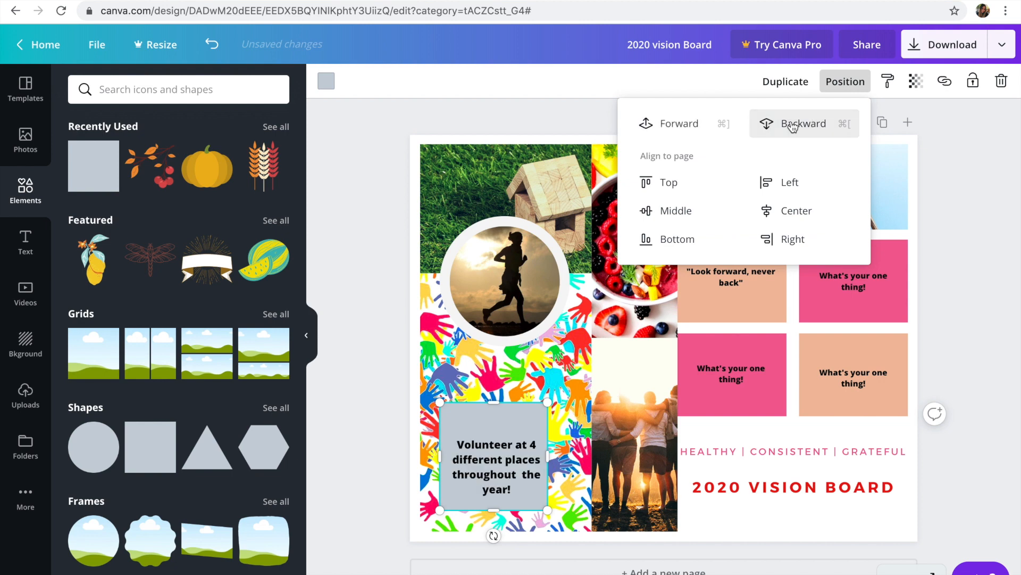
- Trim the gray square closely around the volunteer text and make it semi-transparent
click(515, 419)
drag(444, 408, 495, 424)
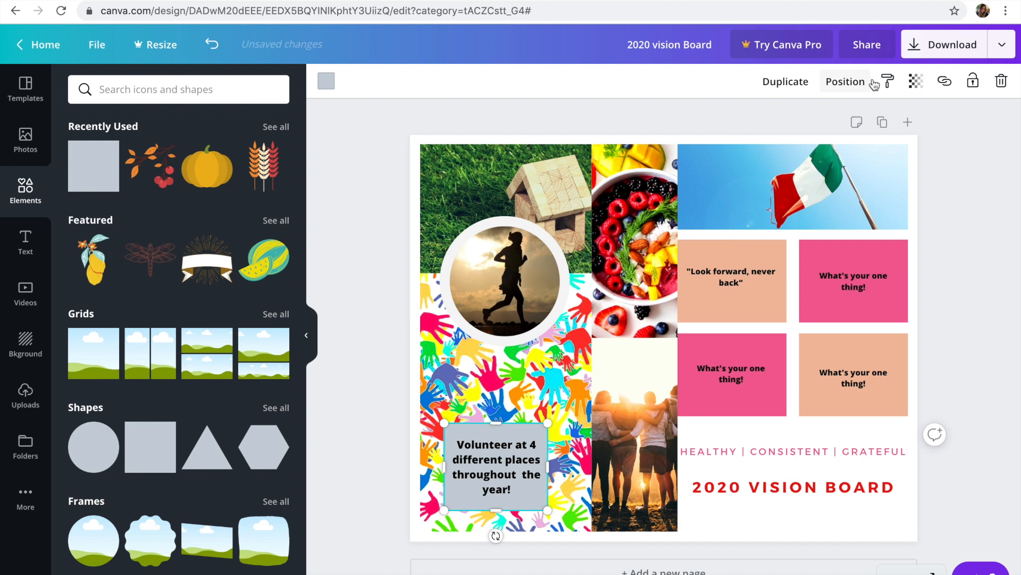
click(914, 83)
mouse_move(882, 117)
mouse_down()
mouse_move(855, 118)
mouse_move(863, 123)
mouse_up()
click(379, 368)
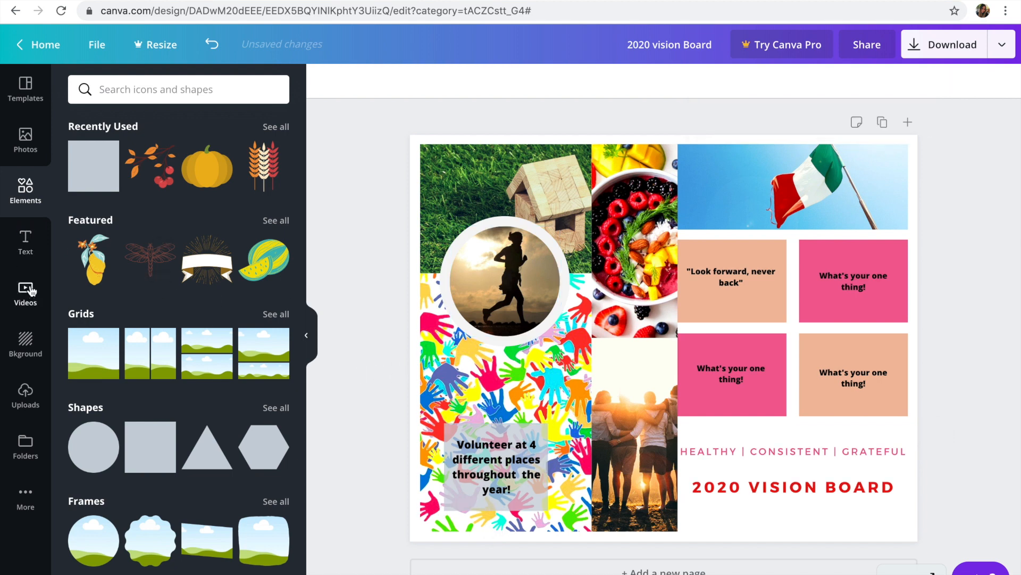
- Add a heading reading "Run a marathon!" and shrink it to font size 17.8 across the lower part of the runner circle
click(22, 224)
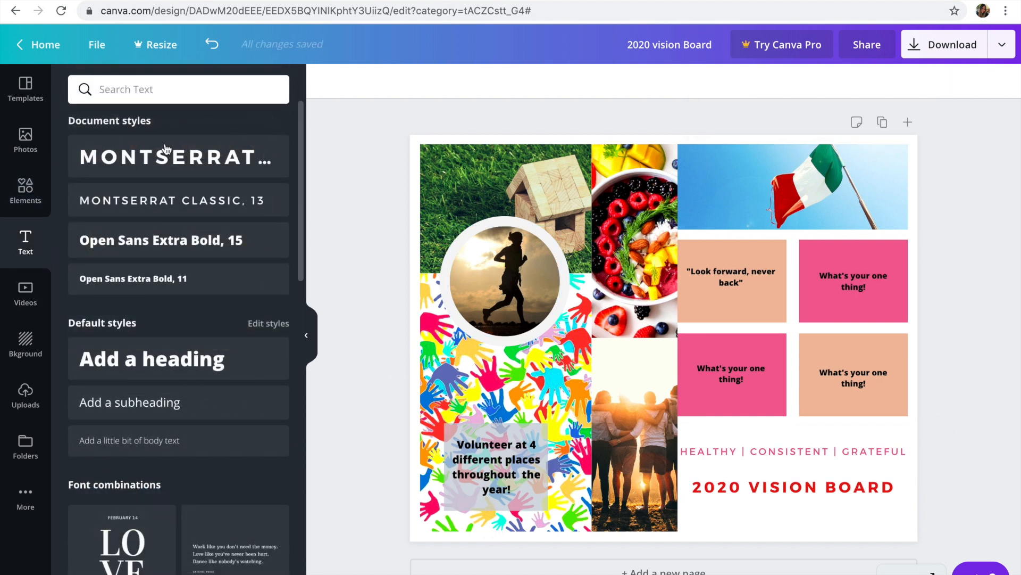
click(168, 357)
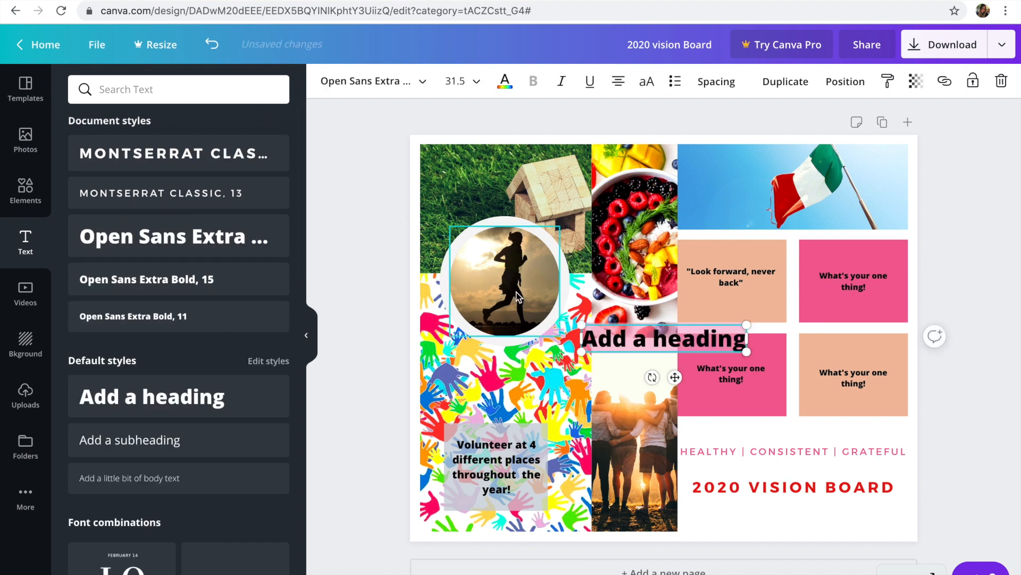
text(Run a marathon!)
drag(756, 353, 502, 322)
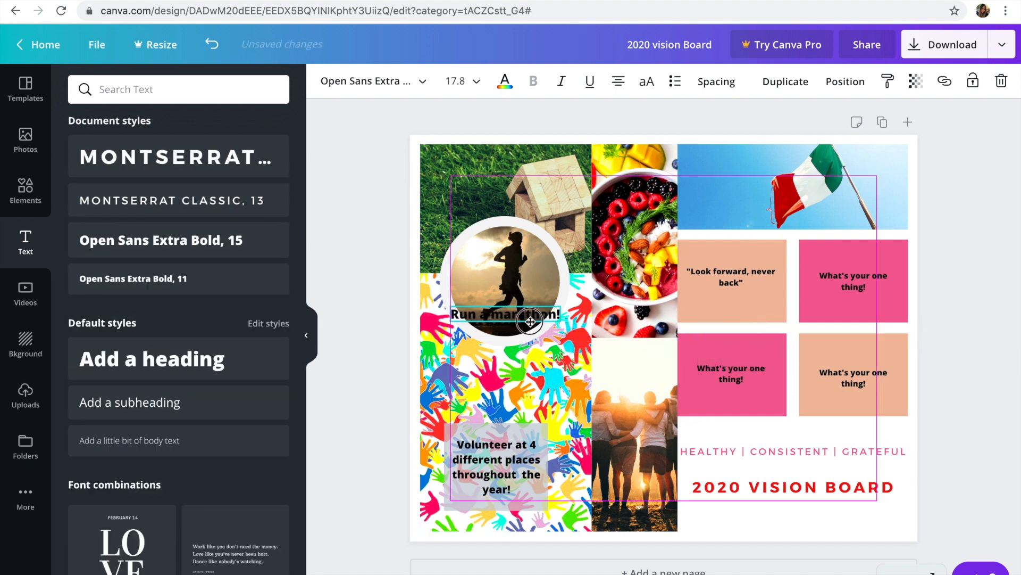
- Make the "Run a marathon!" text white at font size 15.9 and center it within the runner circle
click(504, 81)
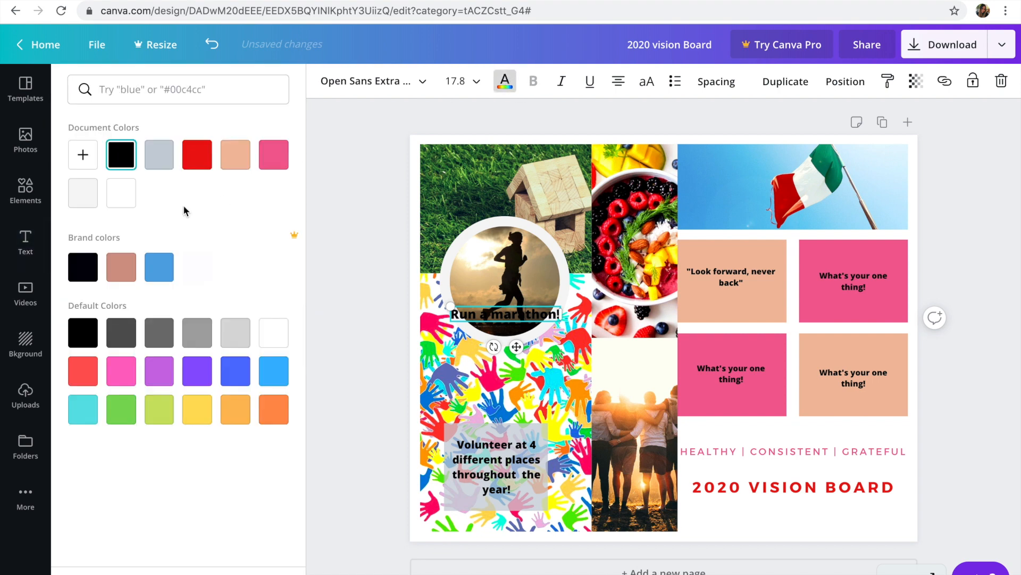
click(118, 198)
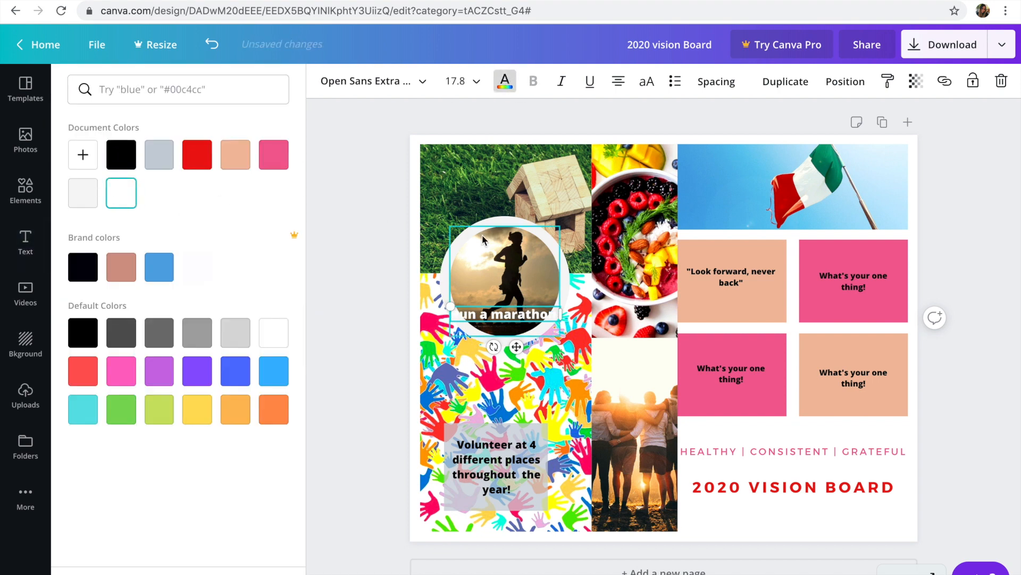
mouse_move(447, 305)
mouse_down()
mouse_move(468, 307)
mouse_move(459, 306)
mouse_up()
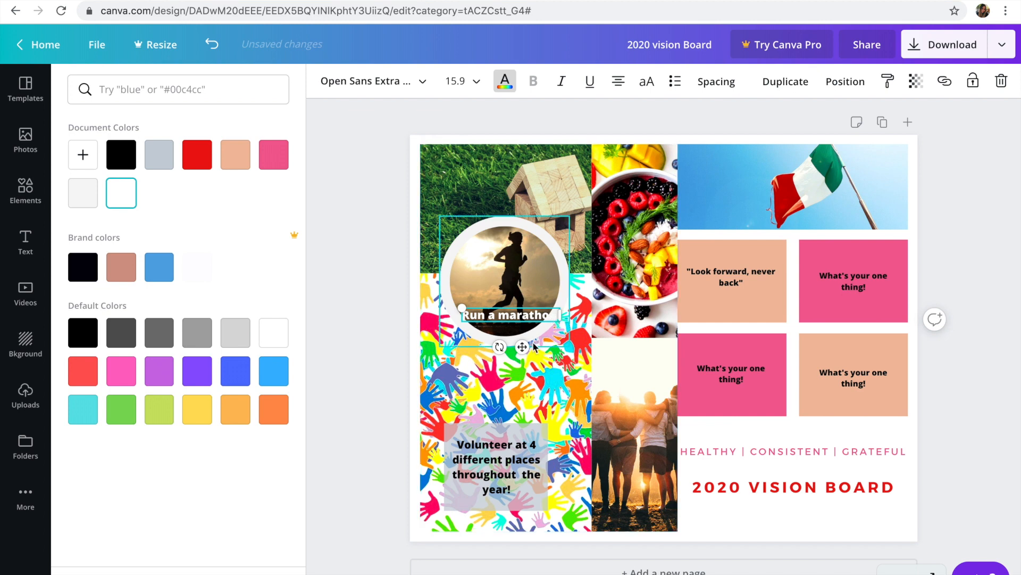
drag(524, 346, 516, 316)
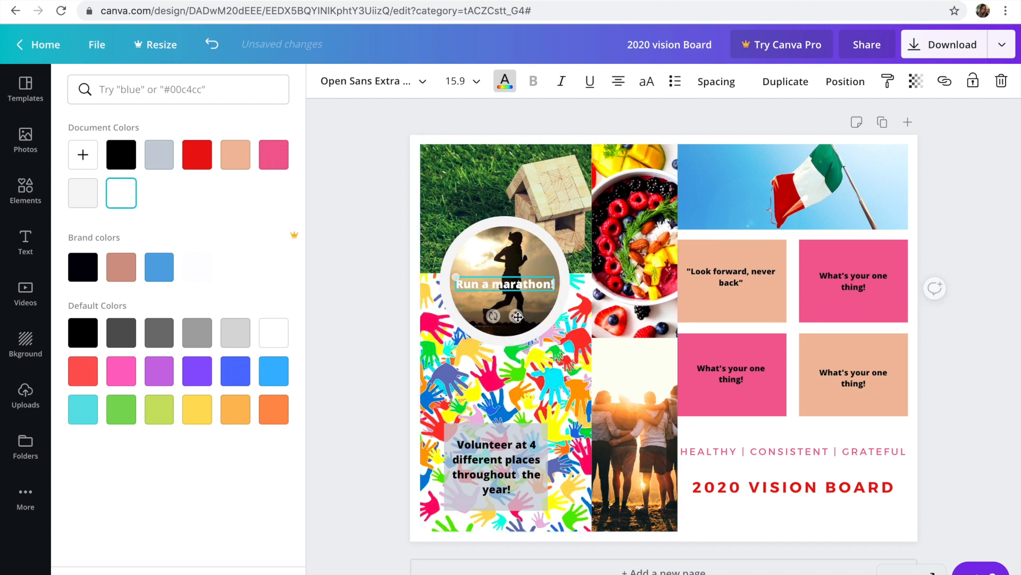
- Duplicate the "Run a marathon!" text onto the grass beside the wooden house and change the copy to "Help 50 families!"
click(786, 82)
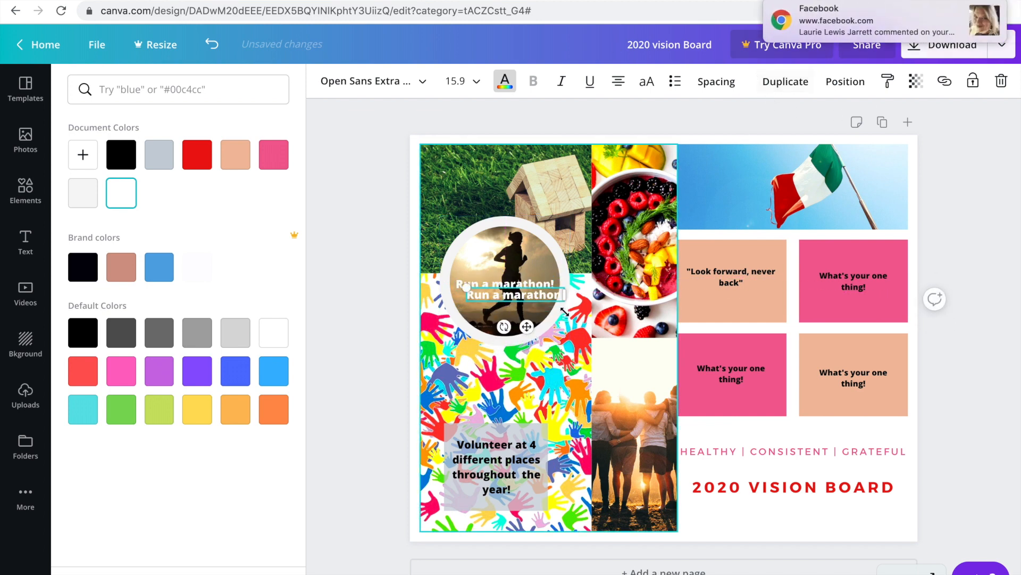
drag(527, 327, 492, 205)
click(477, 162)
text(Help 50)
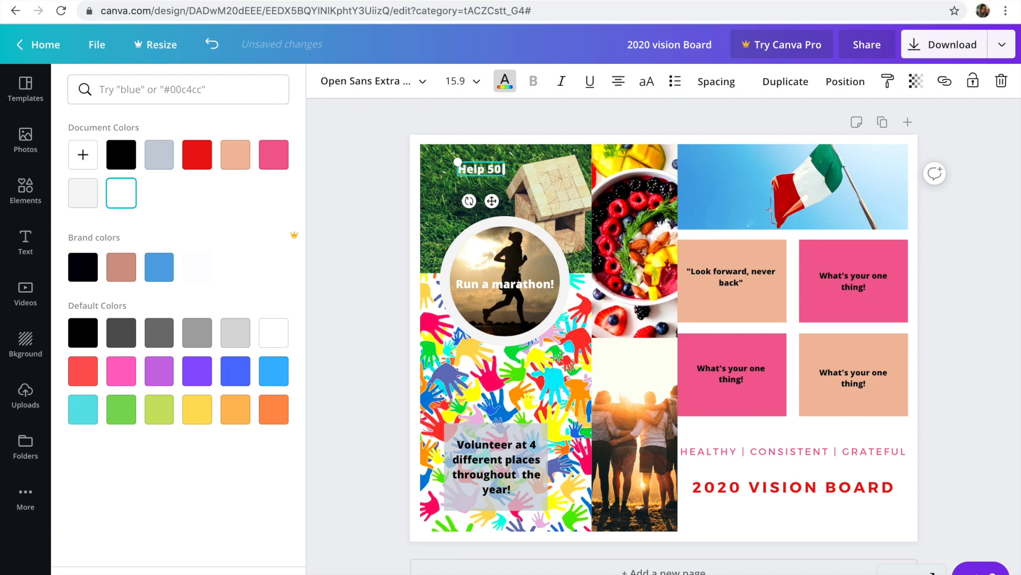
text( families!)
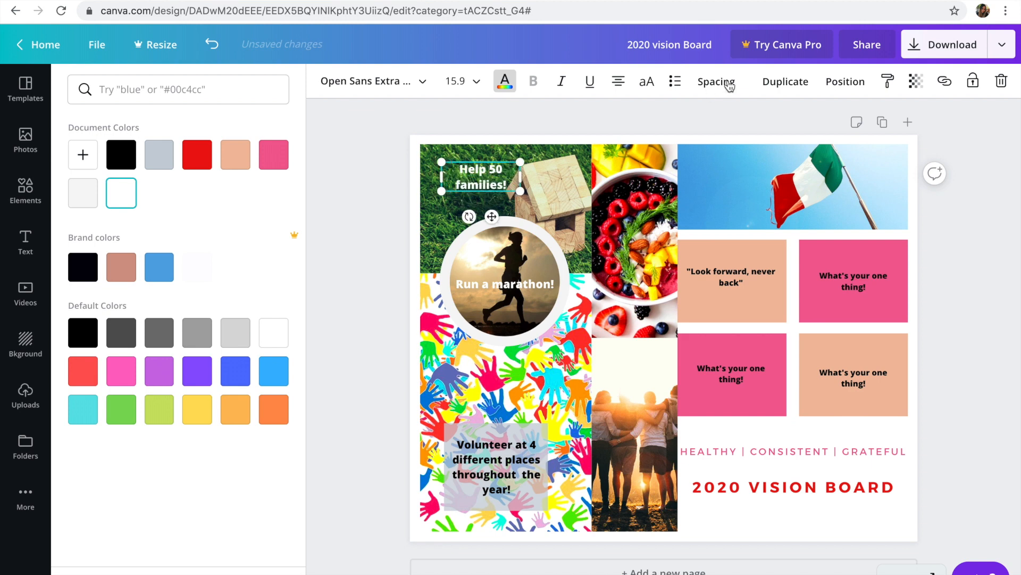
- Duplicate the "Help 50 families!" text onto the fruit bowl photo and change the copy to "Eat Cleaner!"
click(786, 81)
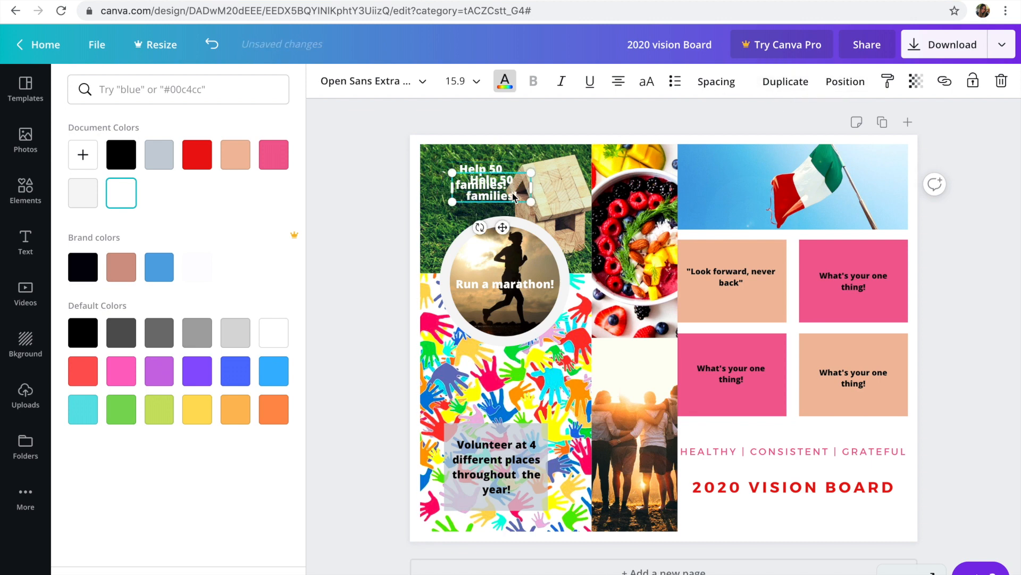
drag(515, 204, 661, 236)
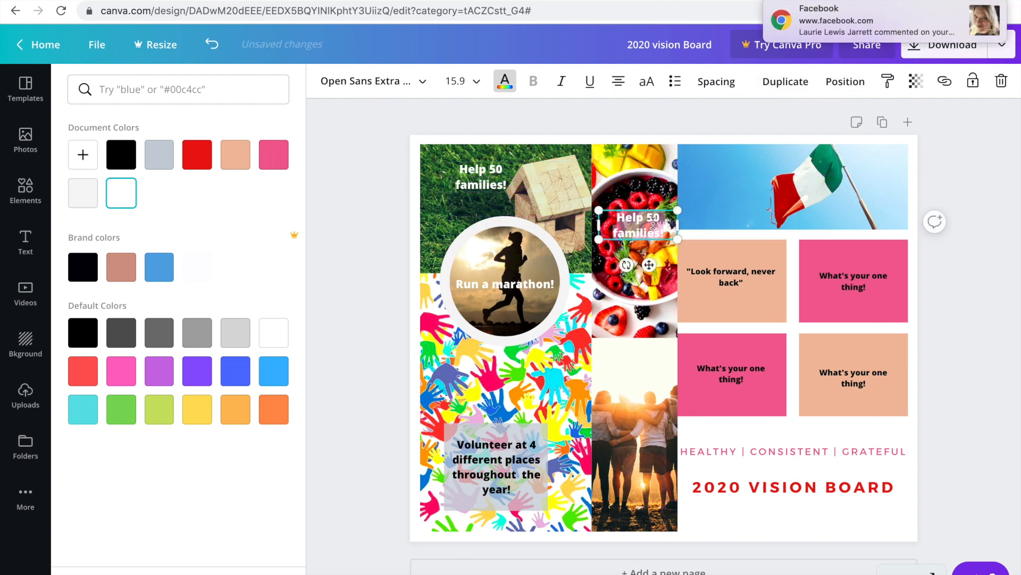
key(BackSpace)
text(Eat Cleaner!)
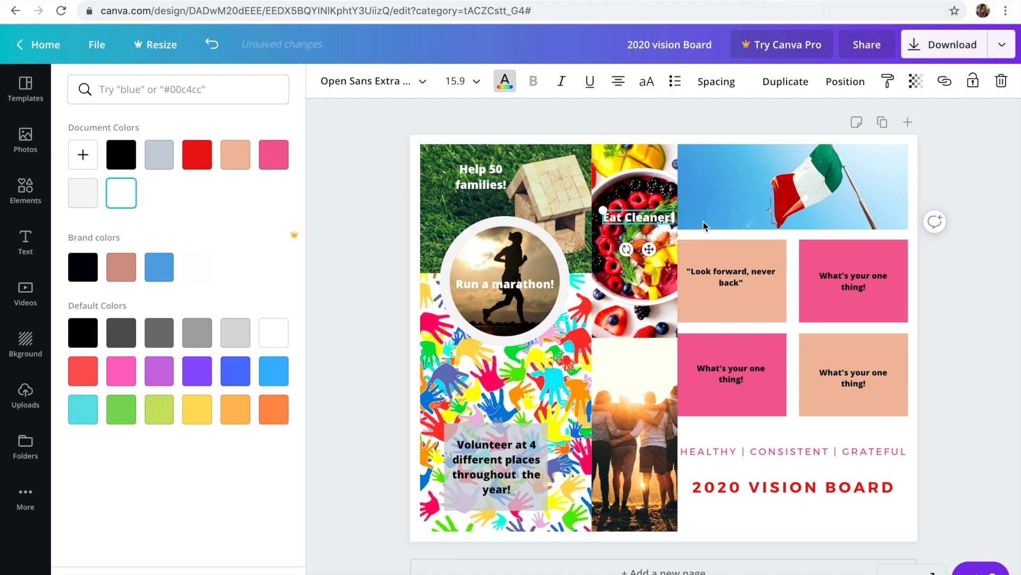
- Duplicate the "Eat Cleaner!" text onto the blue sky of the flag photo, change the copy to "Travel More!" and deselect it
click(803, 84)
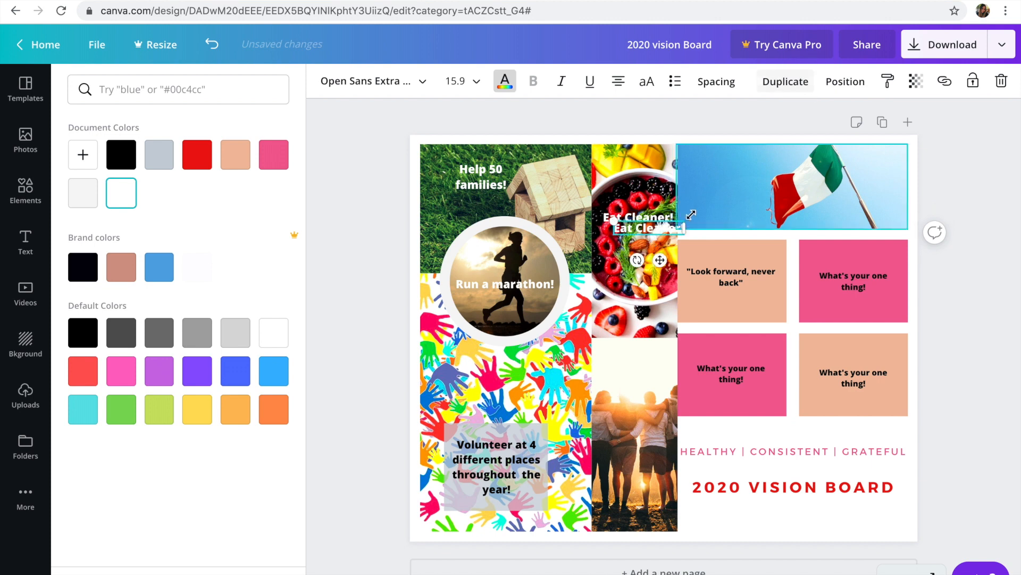
drag(660, 227, 742, 169)
double_click(739, 170)
text(Travel)
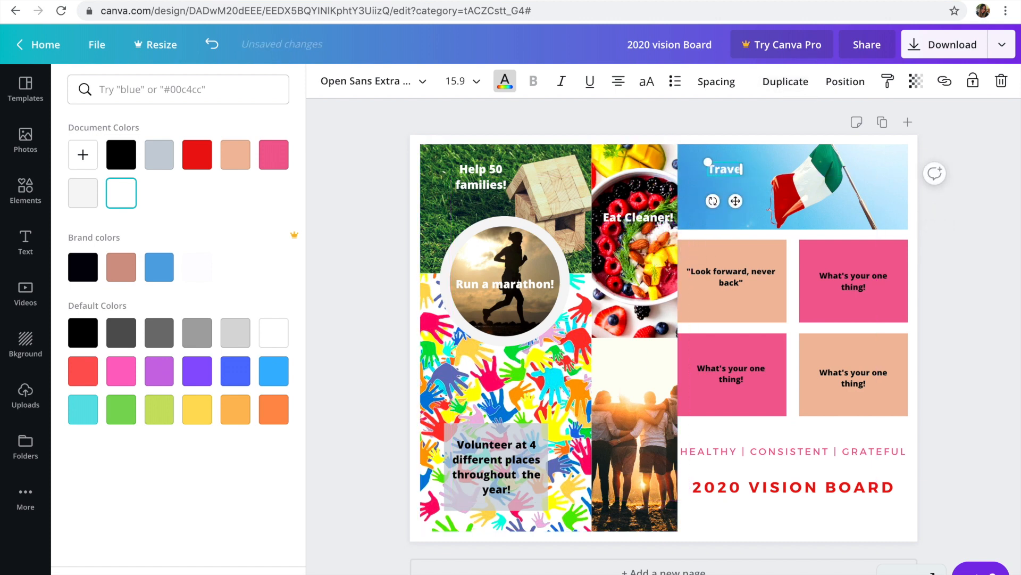
text( More!)
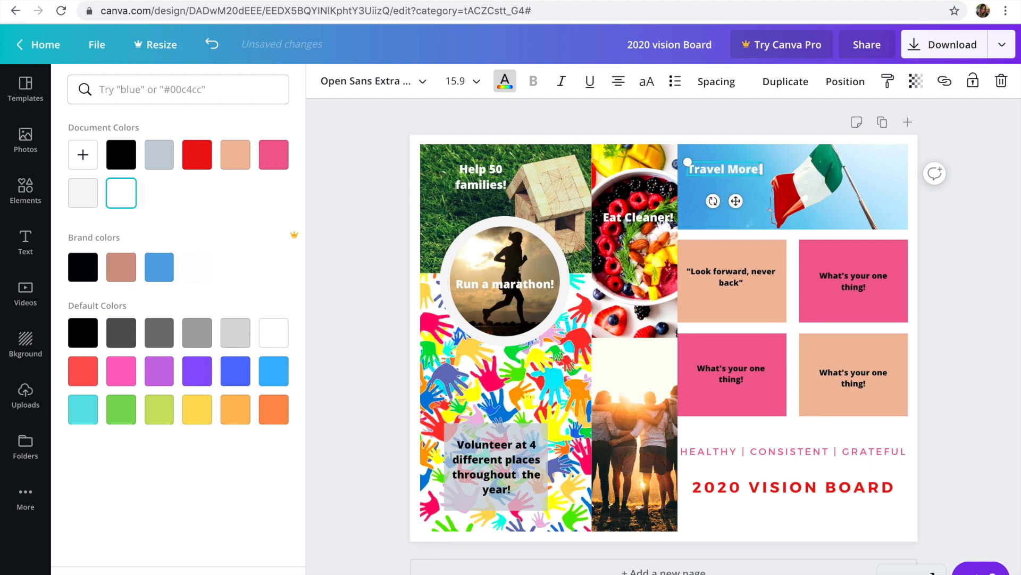
click(950, 211)
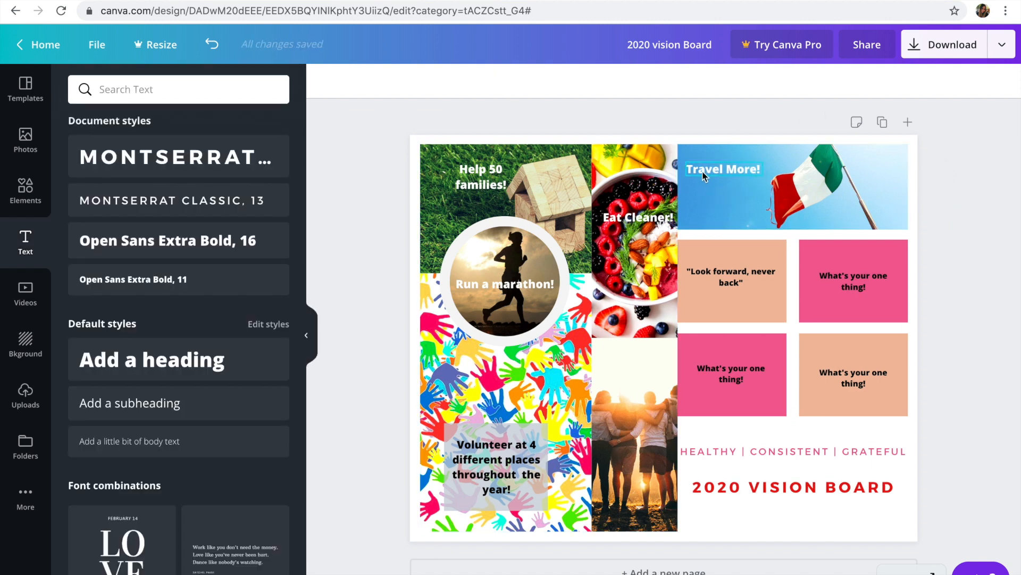
- Duplicate the "Travel More!" text onto the lower part of the sunset friends photo and change the copy to "Be present in relationships!"
click(745, 169)
click(770, 81)
drag(717, 188, 609, 503)
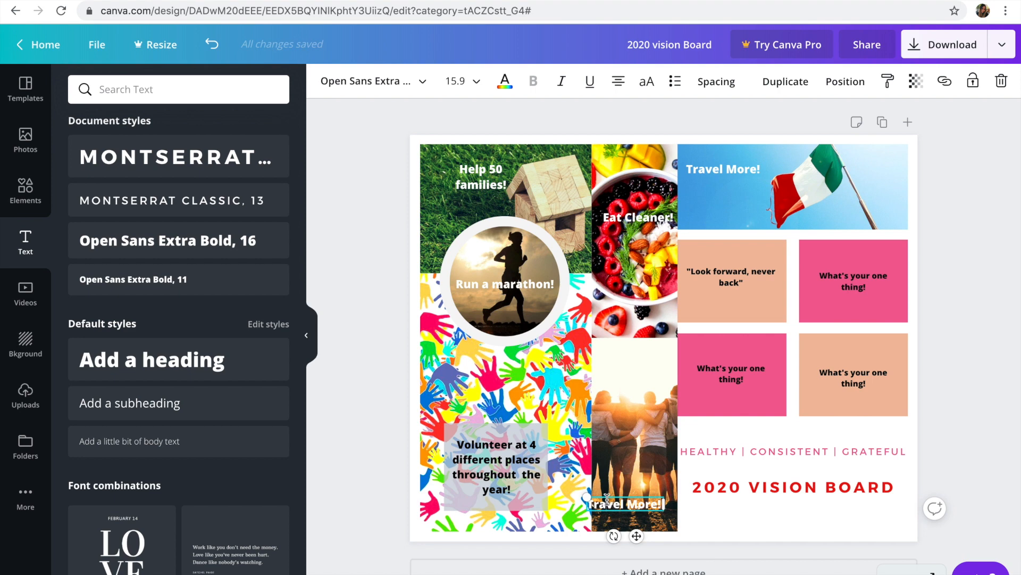
text(Be)
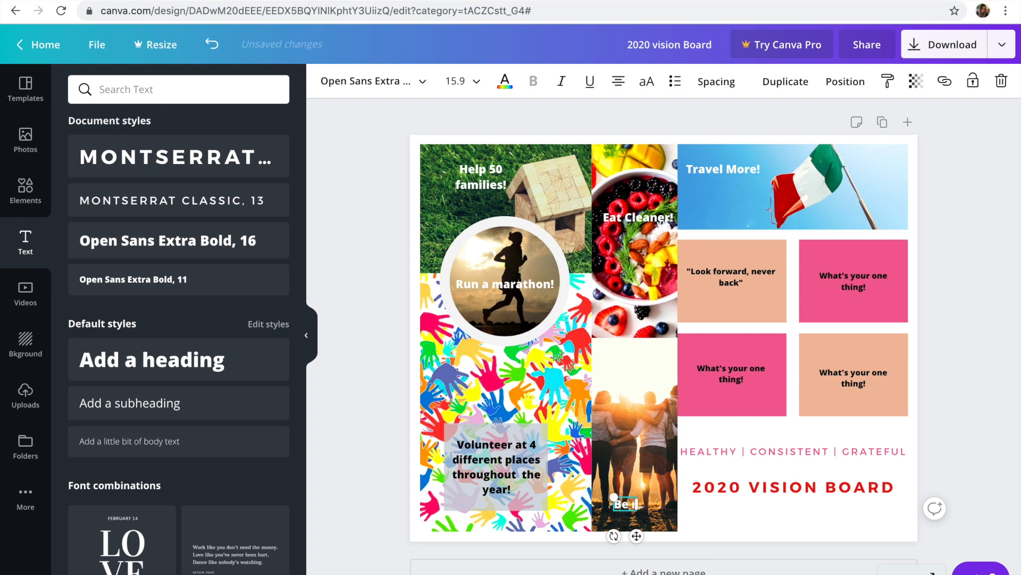
text(lpresen)
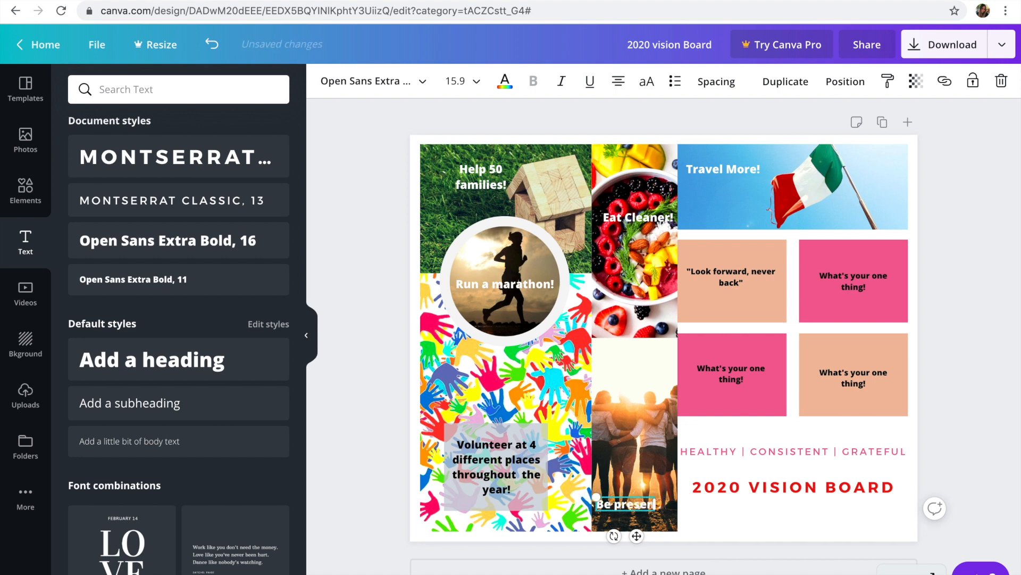
text(t in relationships)
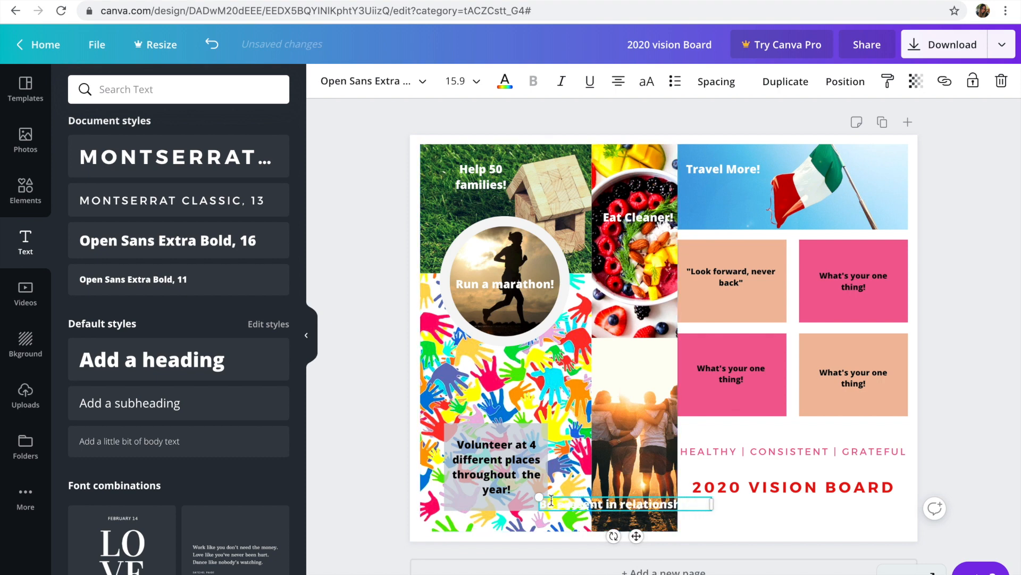
- Shrink the "Be present in relationships!" text to 11.1, wrap it onto two lines within the photo's bottom edge and deselect it
drag(538, 495, 592, 505)
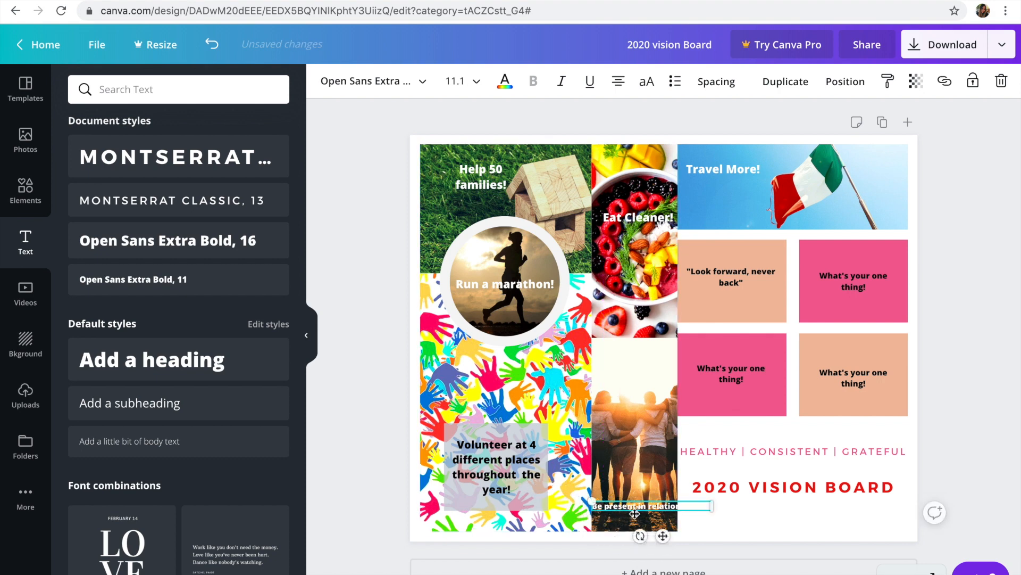
click(638, 508)
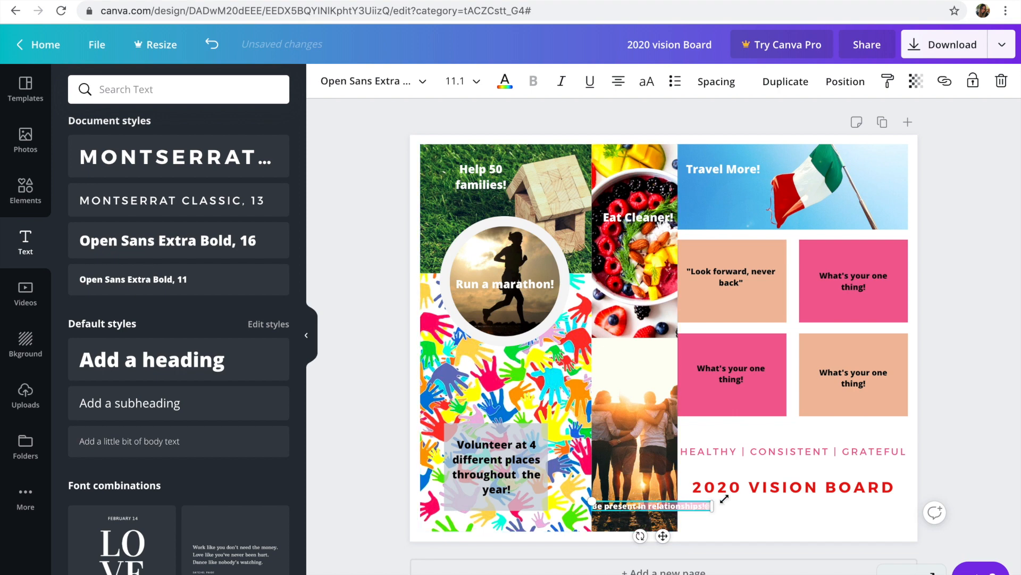
mouse_move(709, 505)
mouse_down()
mouse_move(780, 510)
mouse_move(713, 503)
mouse_up()
drag(702, 504, 672, 524)
click(909, 481)
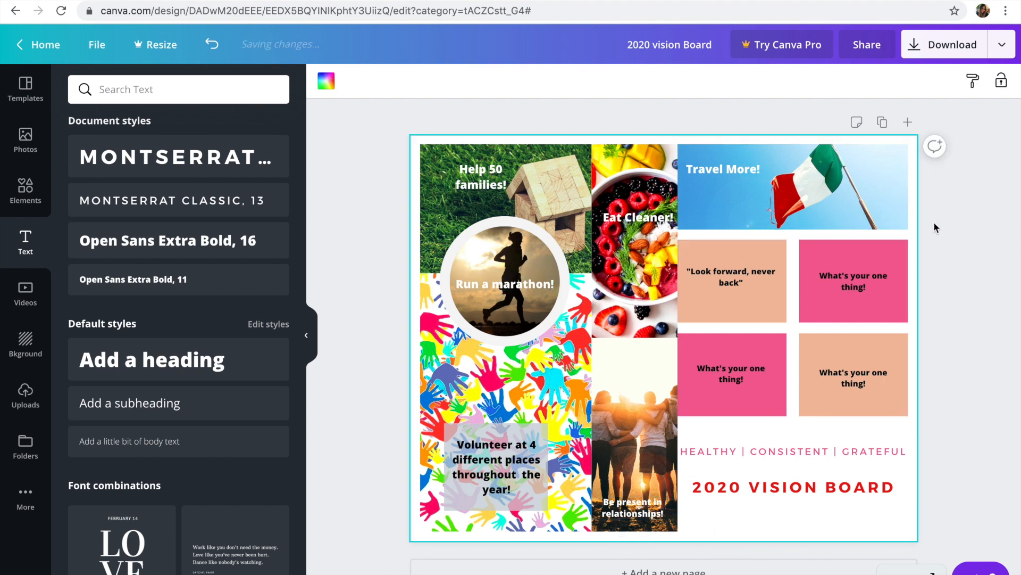
click(922, 213)
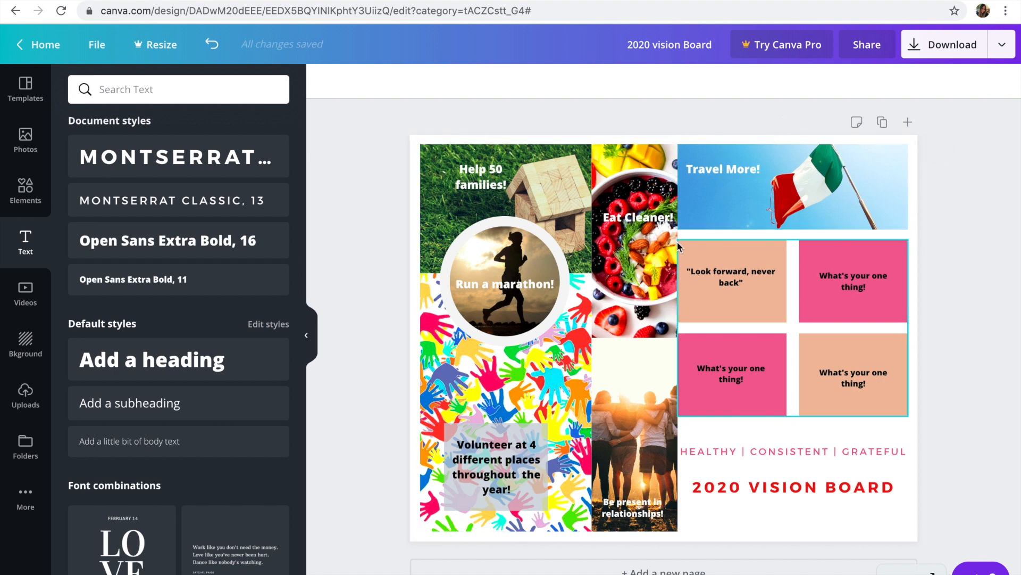
- Download the vision board as a PNG and open the sharing options for the downloaded image in Preview
click(936, 48)
click(883, 144)
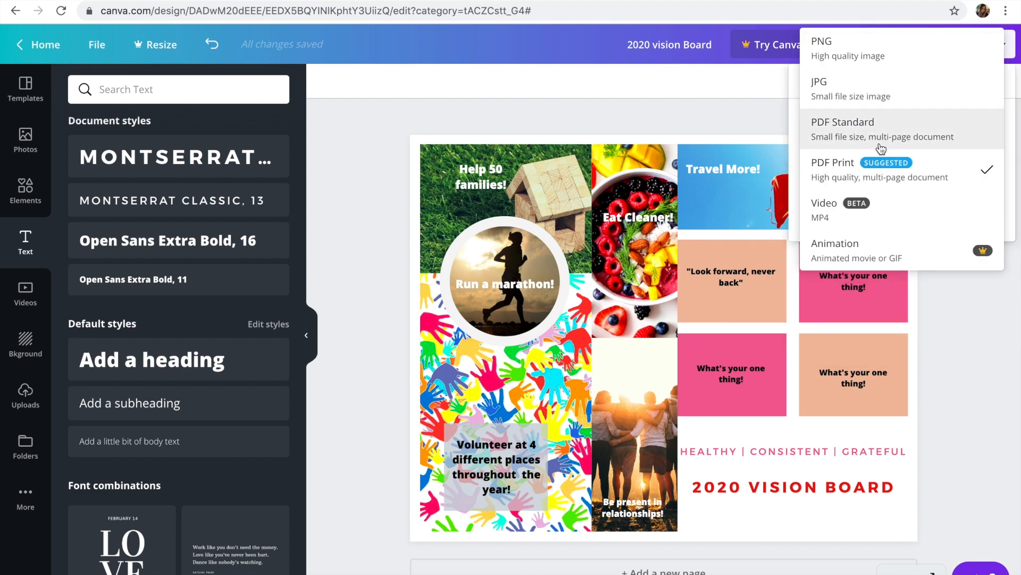
click(888, 59)
click(859, 231)
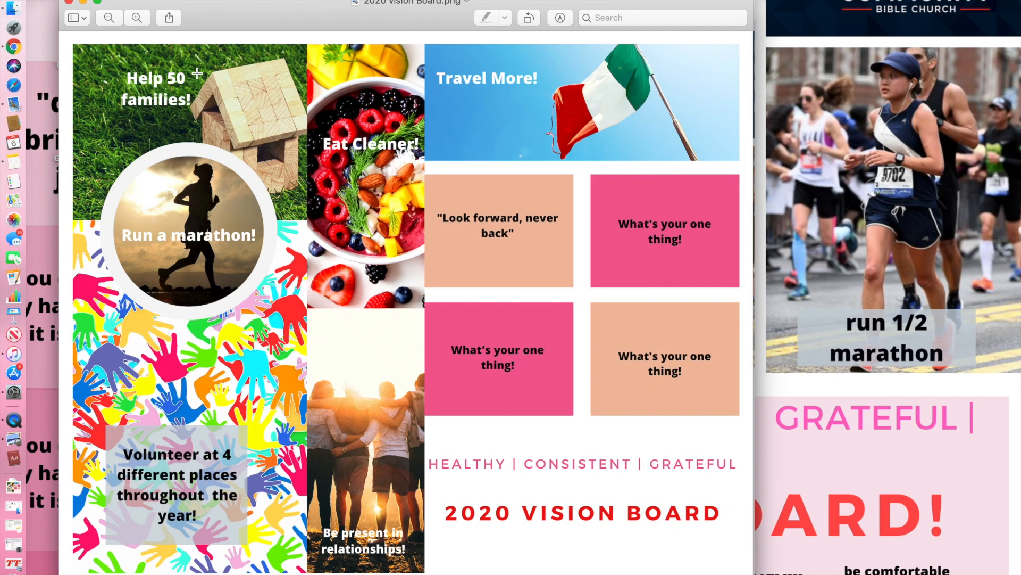
click(170, 18)
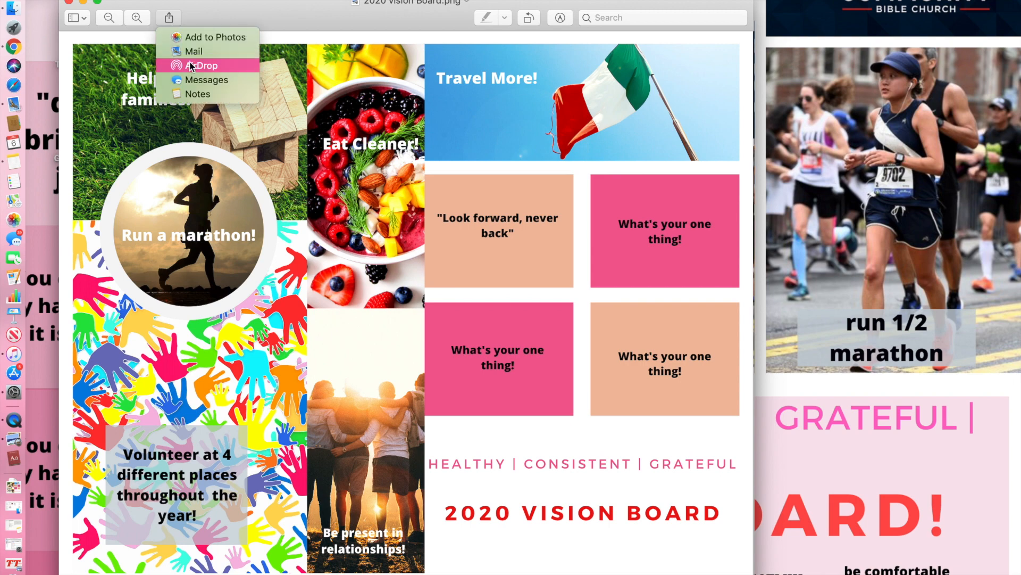